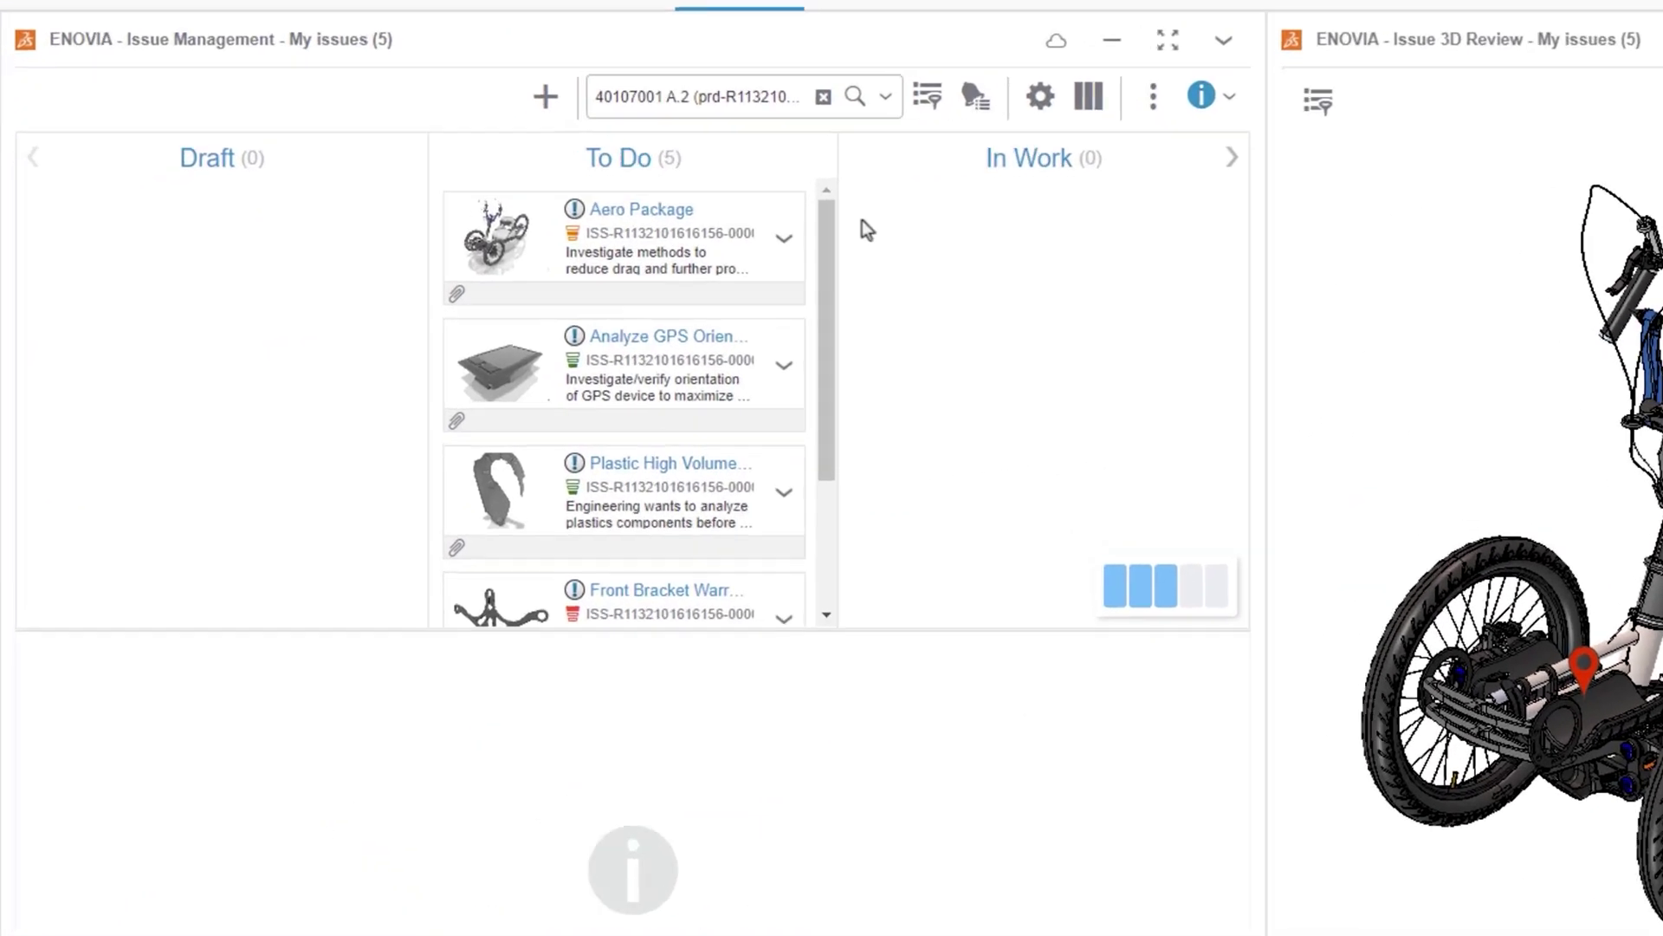
# Drag the New Design Validation issue card from the To Do column into In Work.
pyautogui.moveTo(826, 216); pyautogui.dragTo(820, 381)
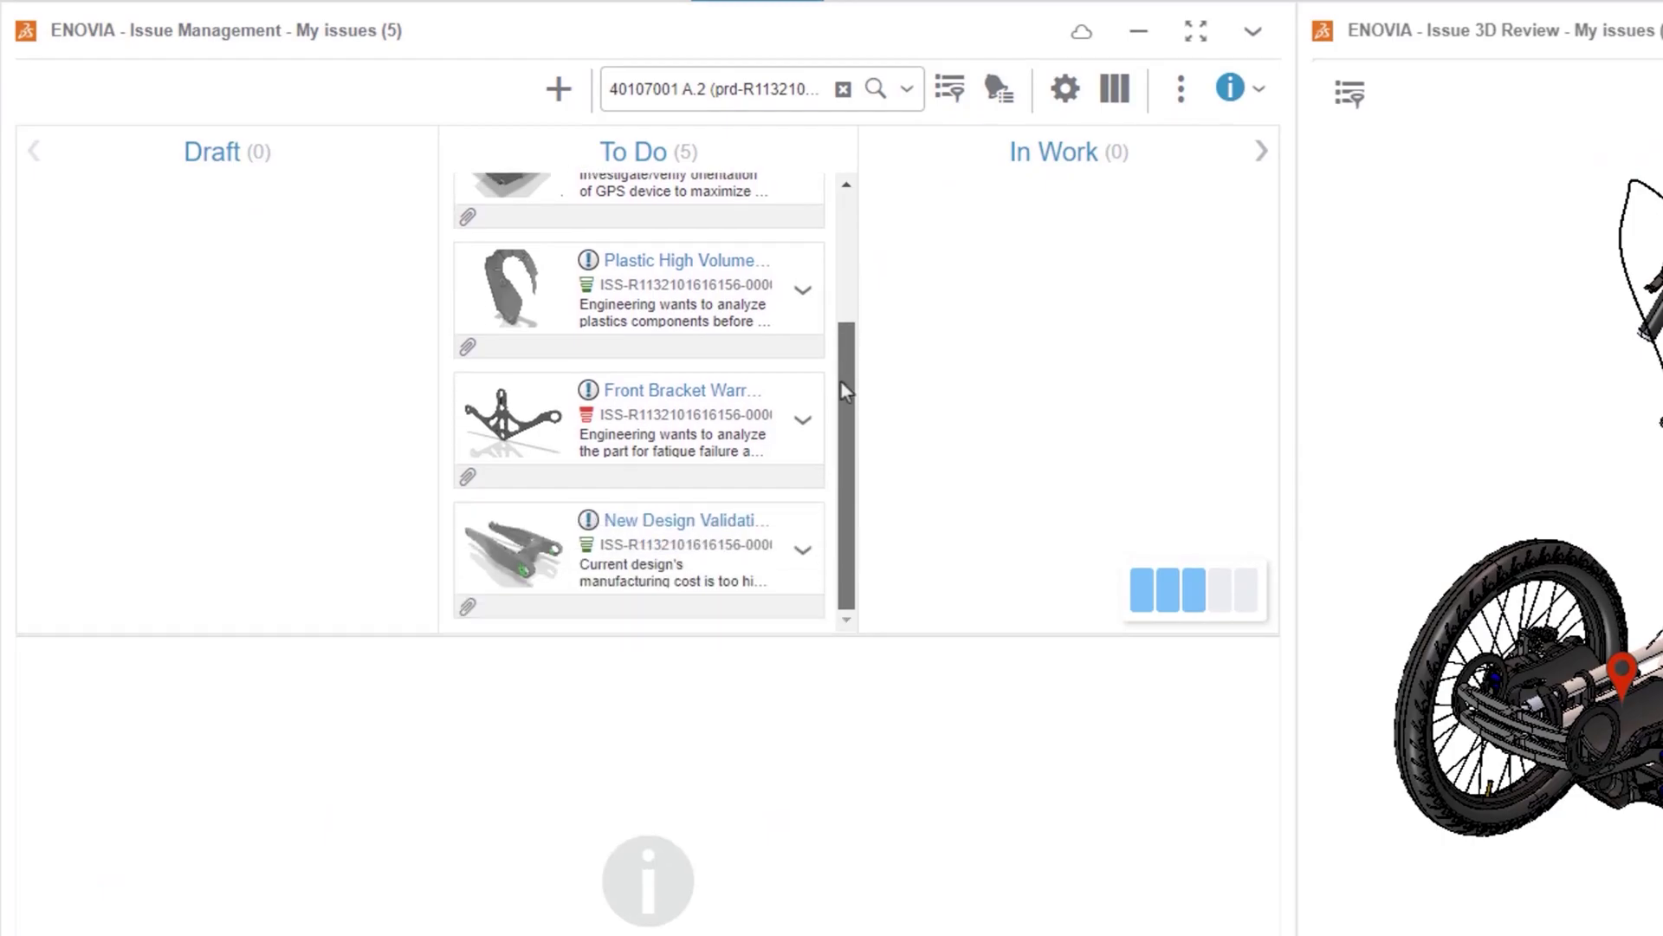
pyautogui.click(730, 513)
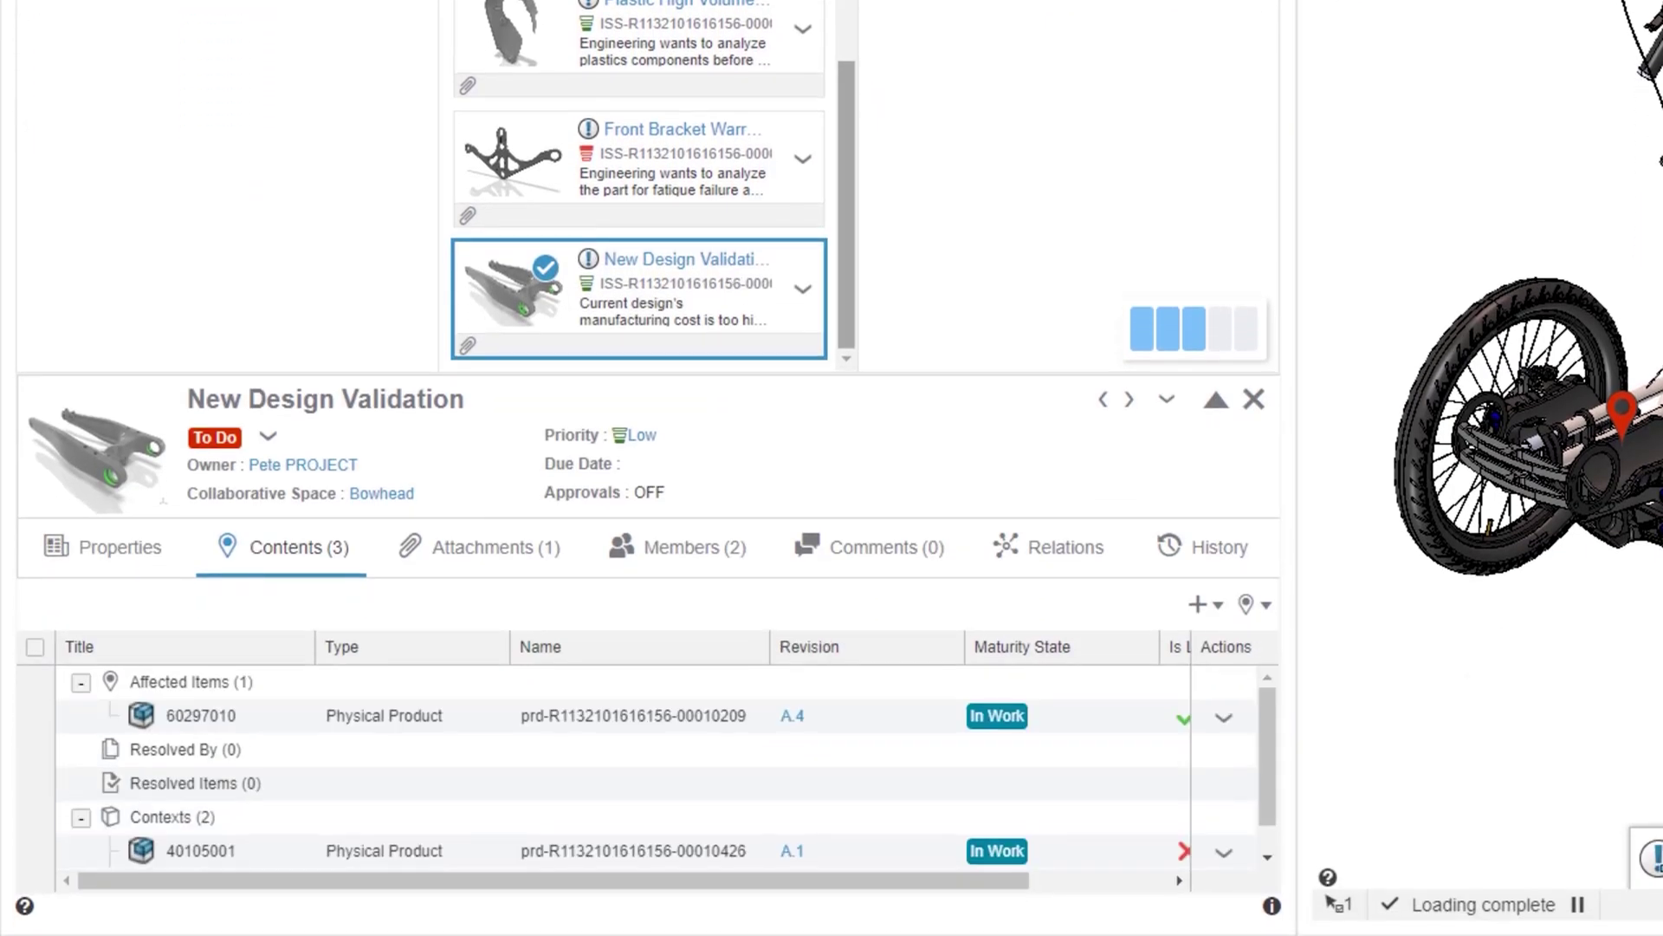
pyautogui.moveTo(710, 287); pyautogui.dragTo(1063, 78)
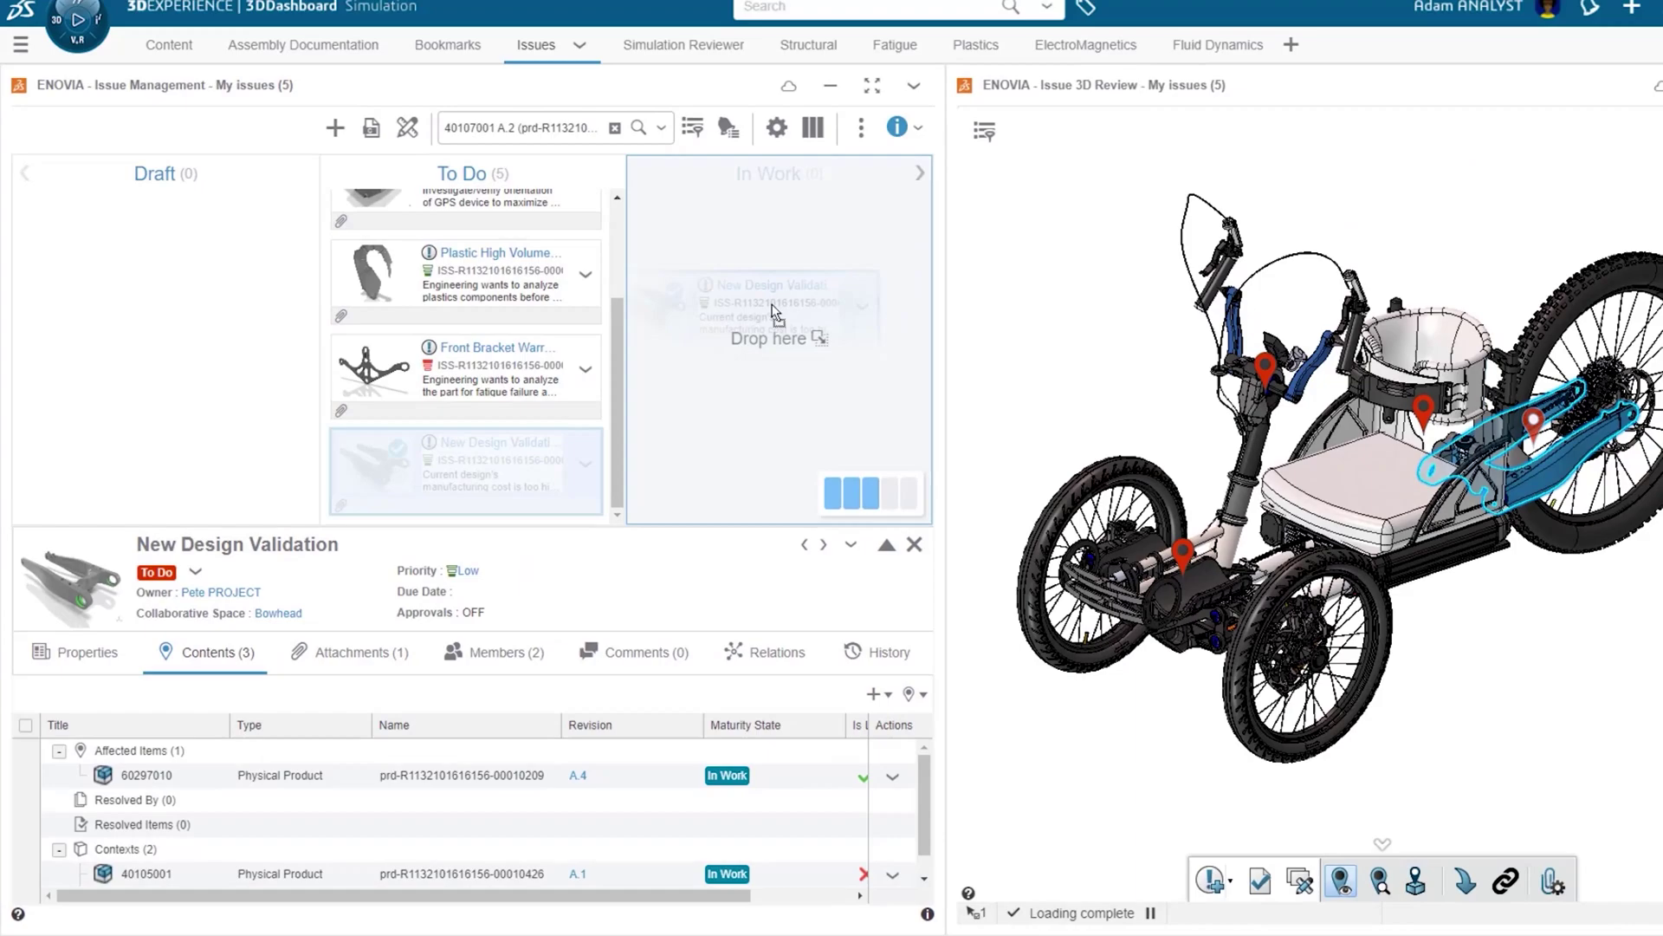
pyautogui.moveTo(774, 312); pyautogui.dragTo(768, 314)
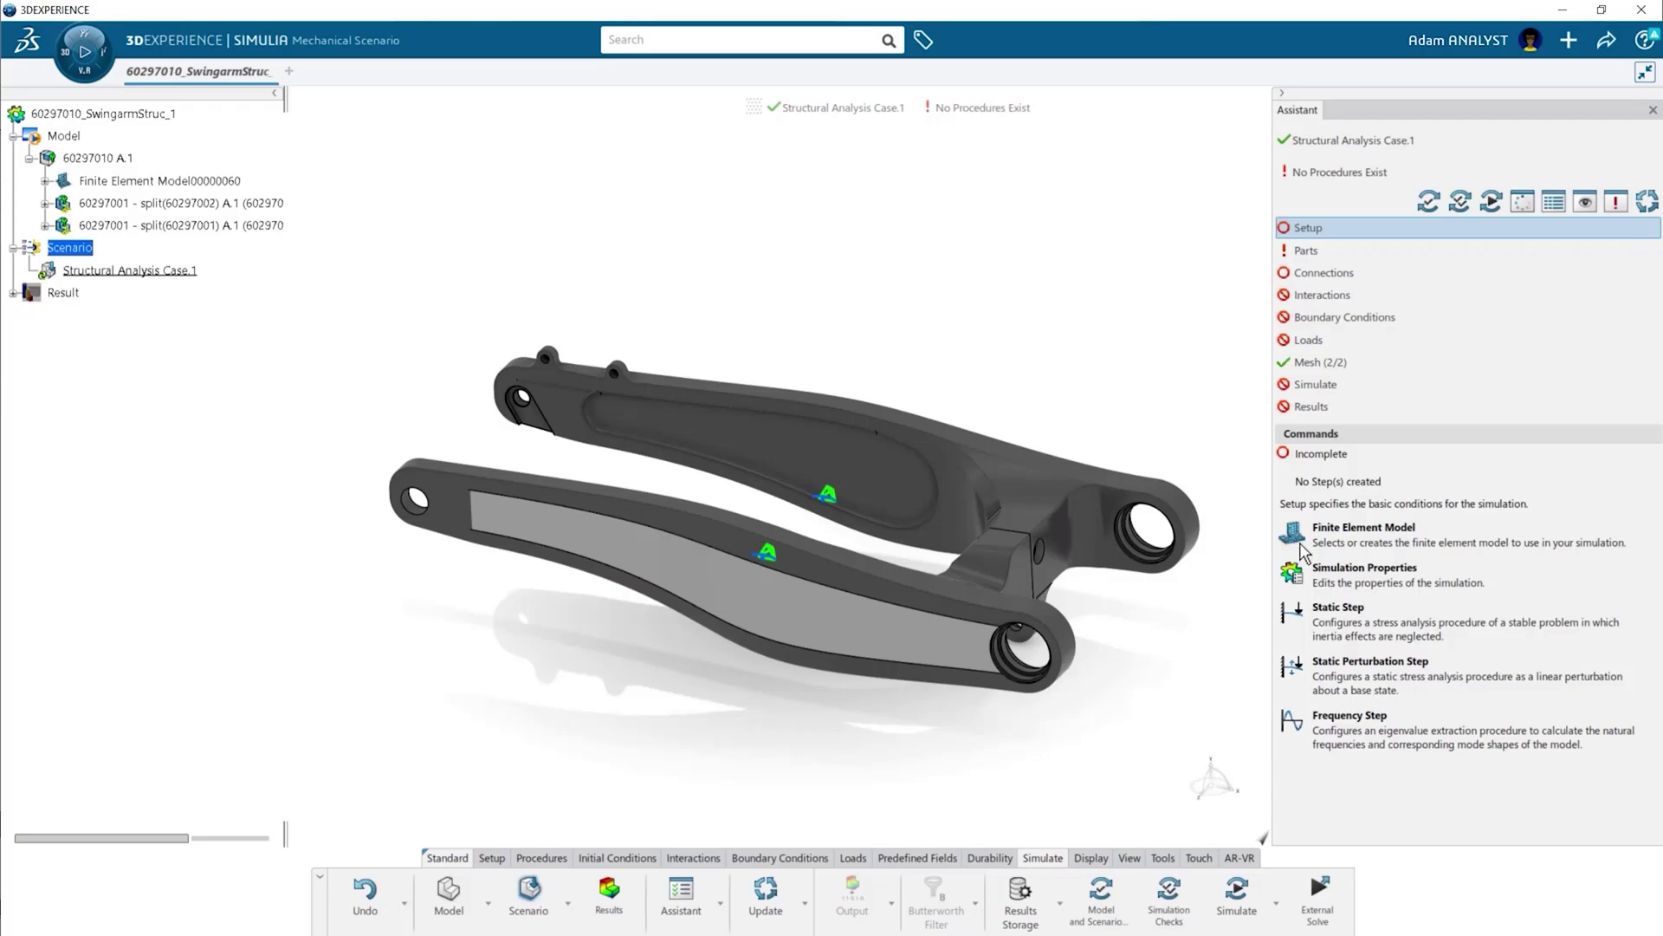
# Add a static step and create Force.2 with Force Y = 200 on the pivot face.
pyautogui.click(1324, 622)
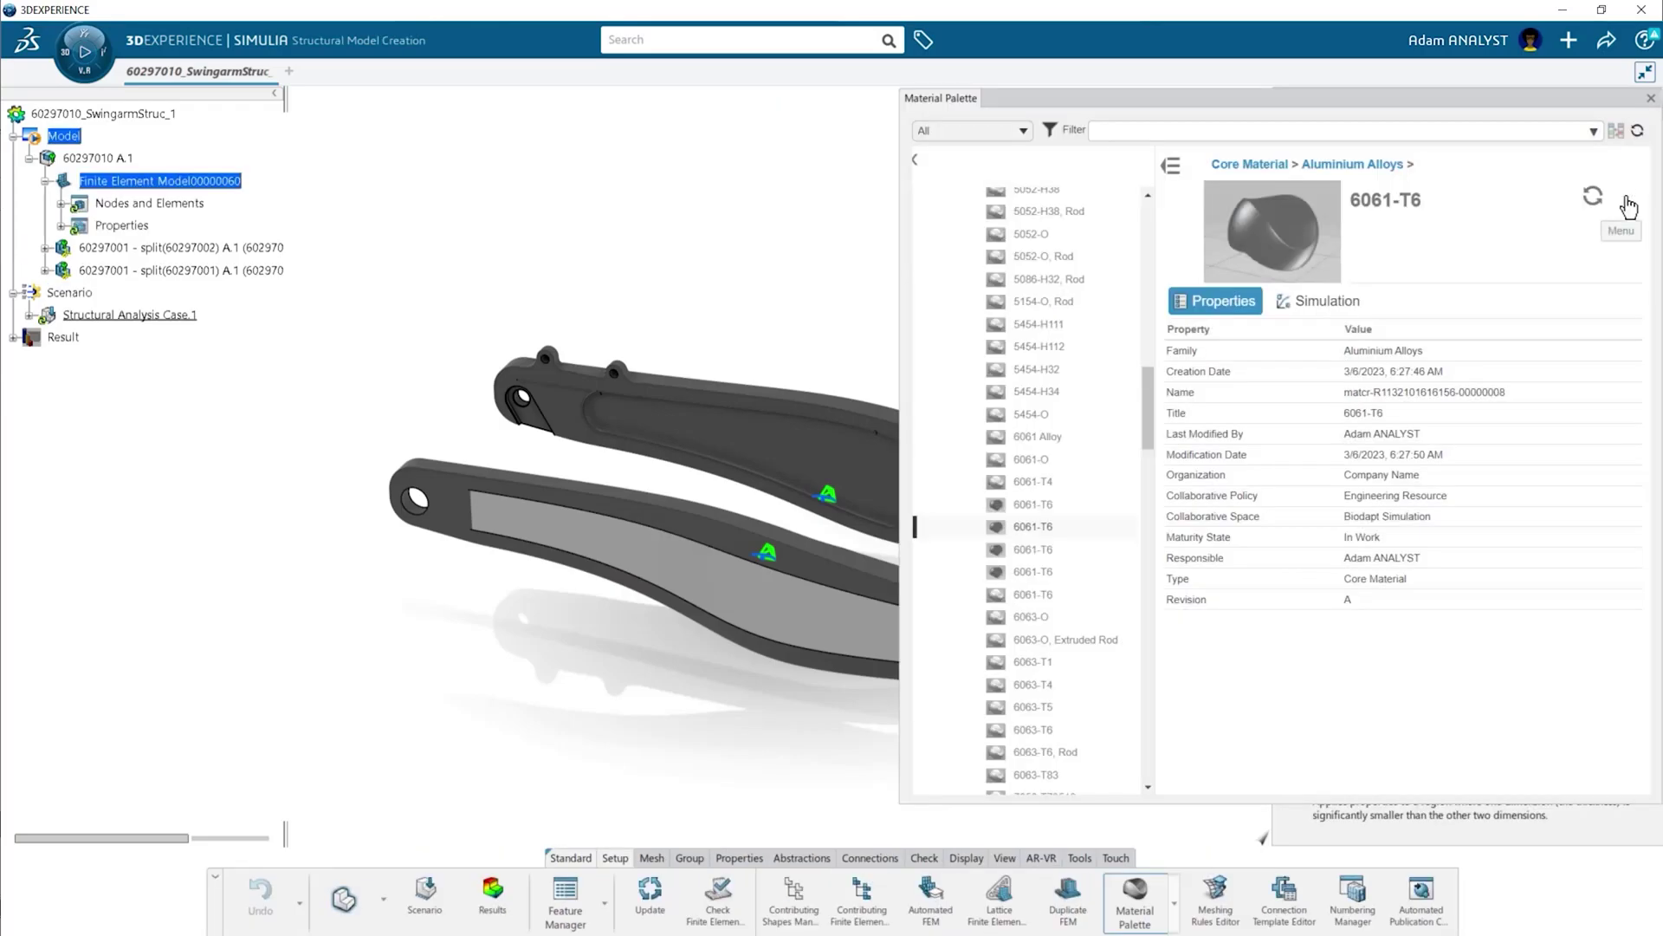
pyautogui.click(1628, 206)
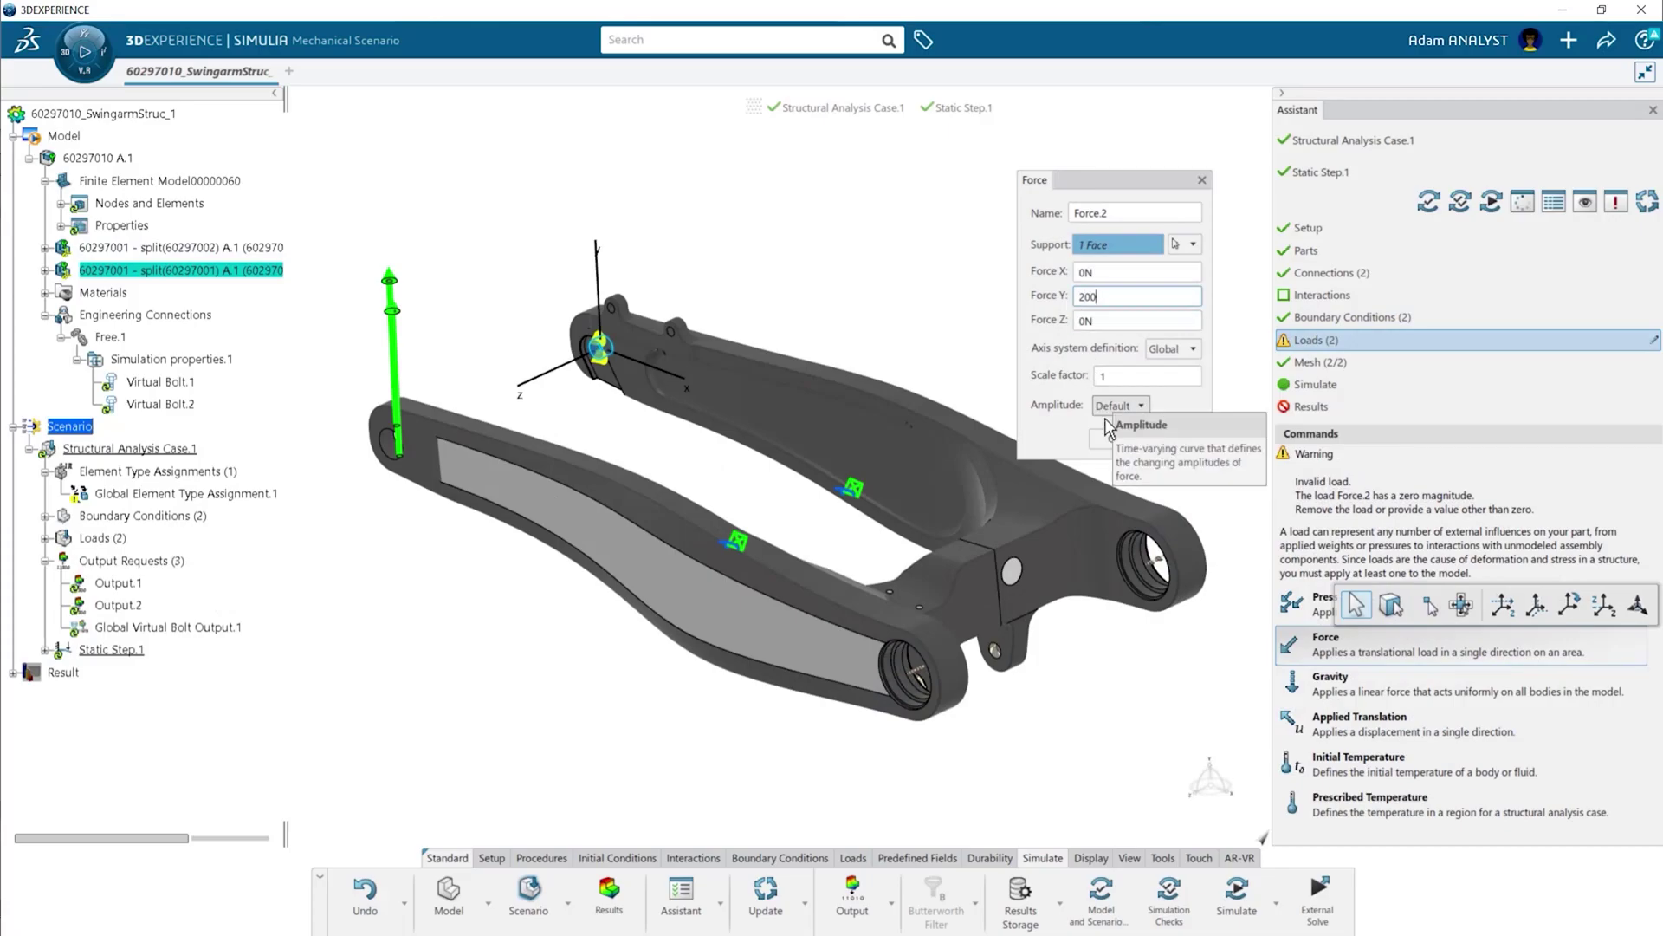
pyautogui.click(1115, 438)
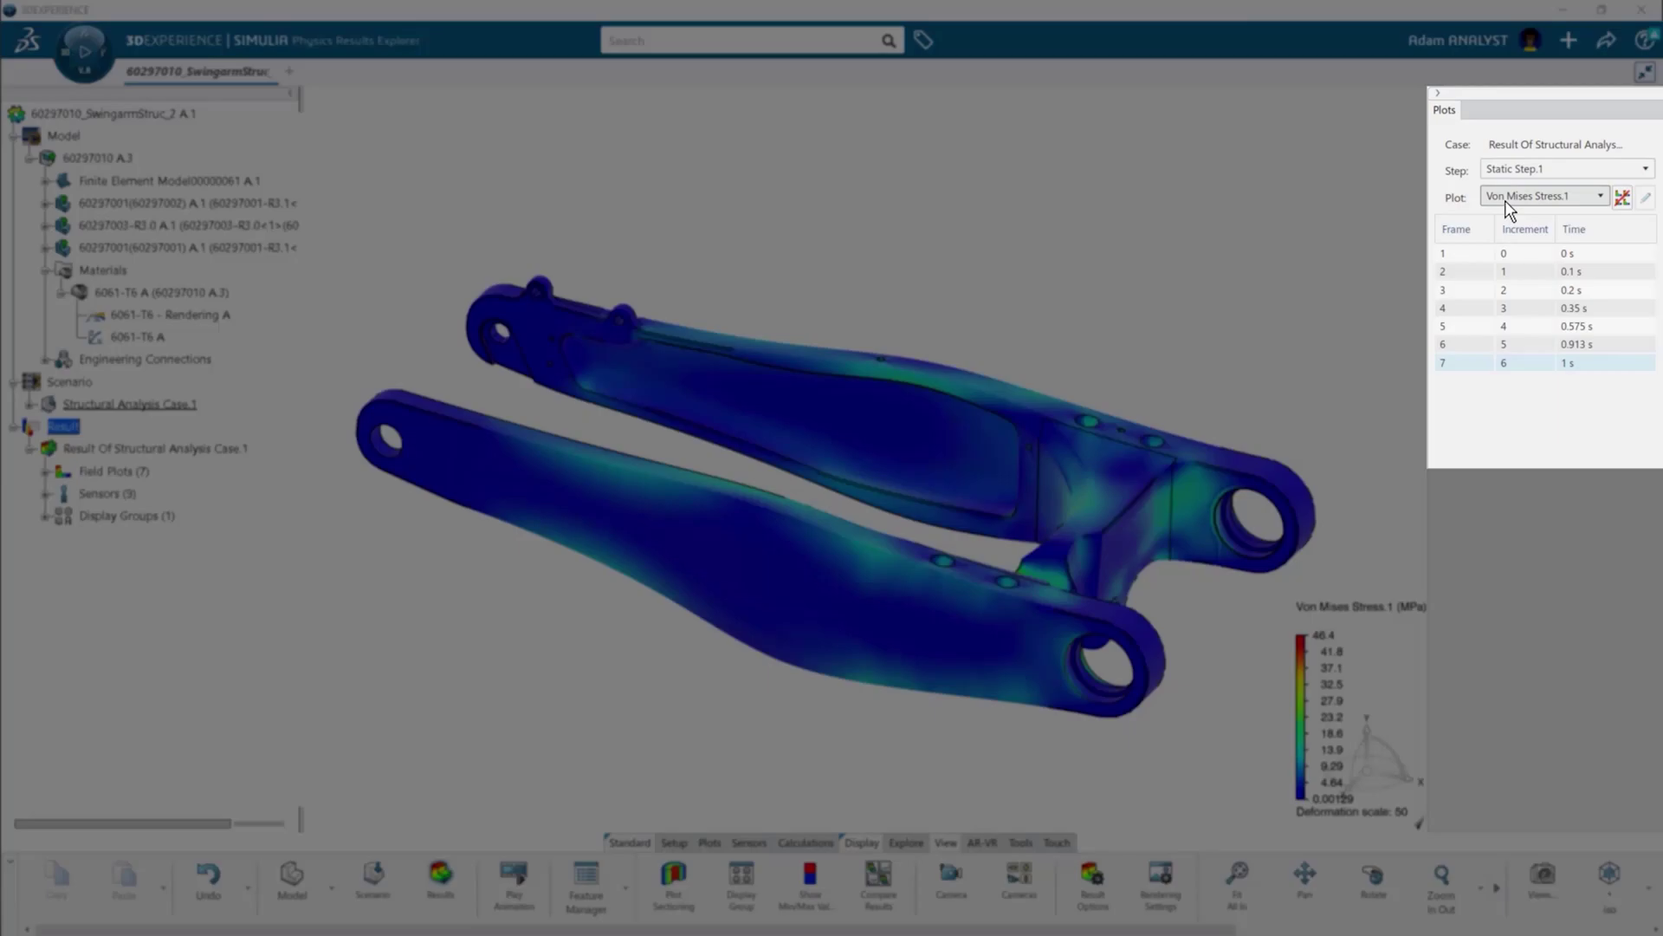
# Switch the displayed swingarm plot from von Mises stress to Factor of Safety.1.
pyautogui.click(1505, 200)
pyautogui.click(1510, 299)
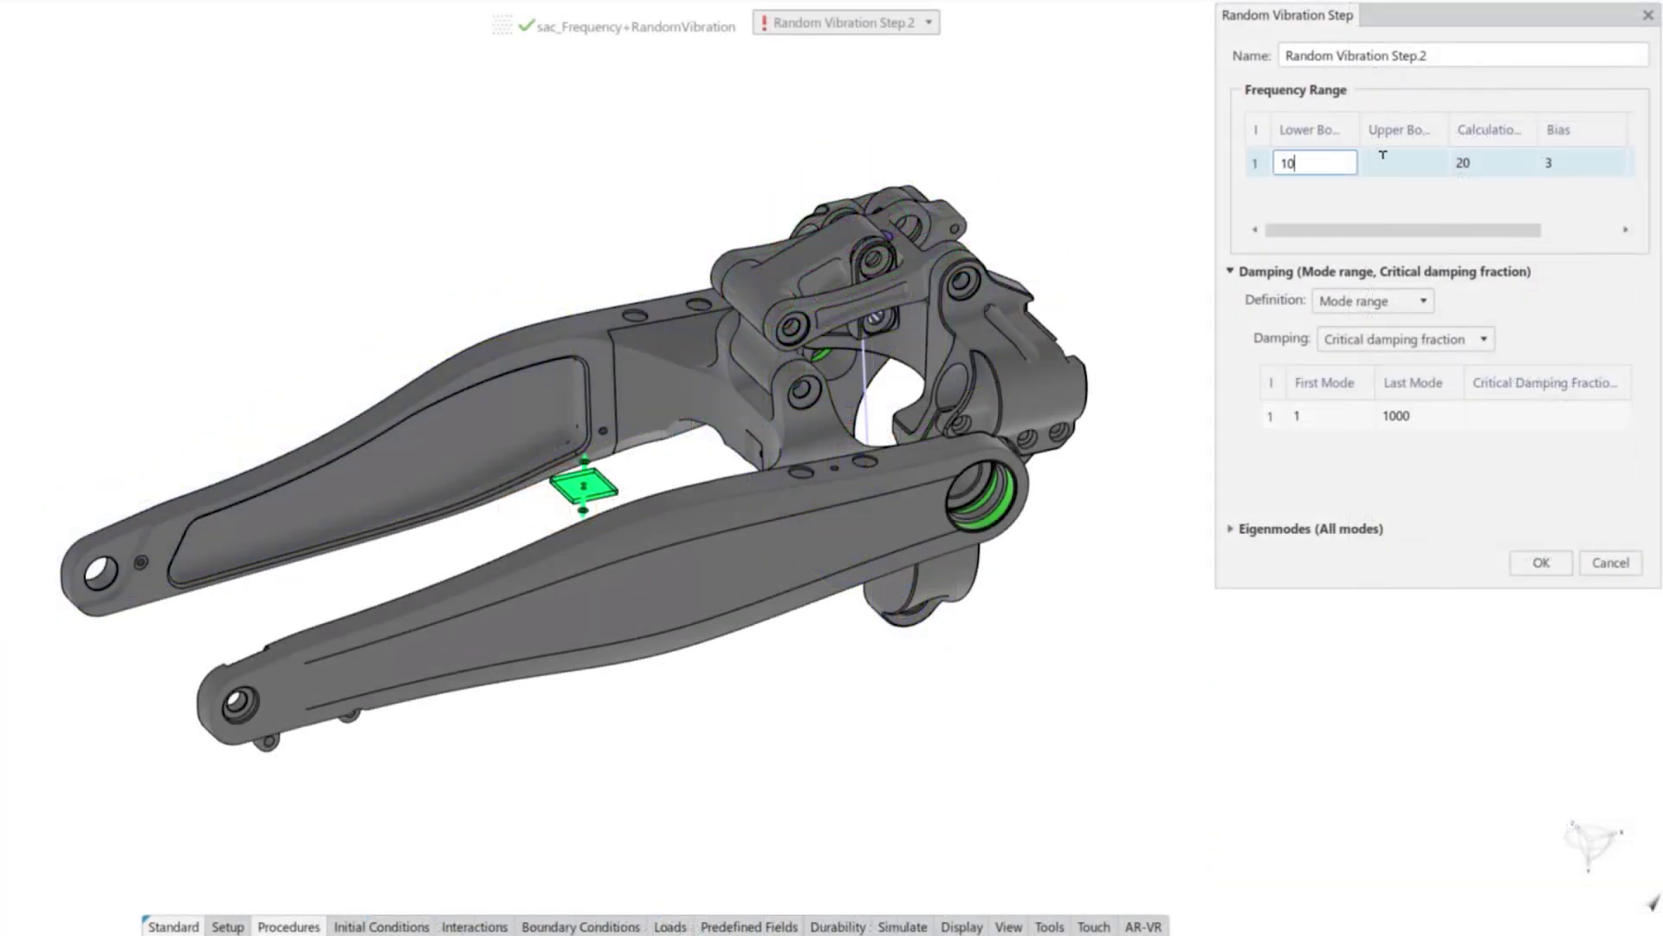
# Set the random vibration range to 10–200 and define PSD.1 as acceleration in g.
pyautogui.click(1411, 156)
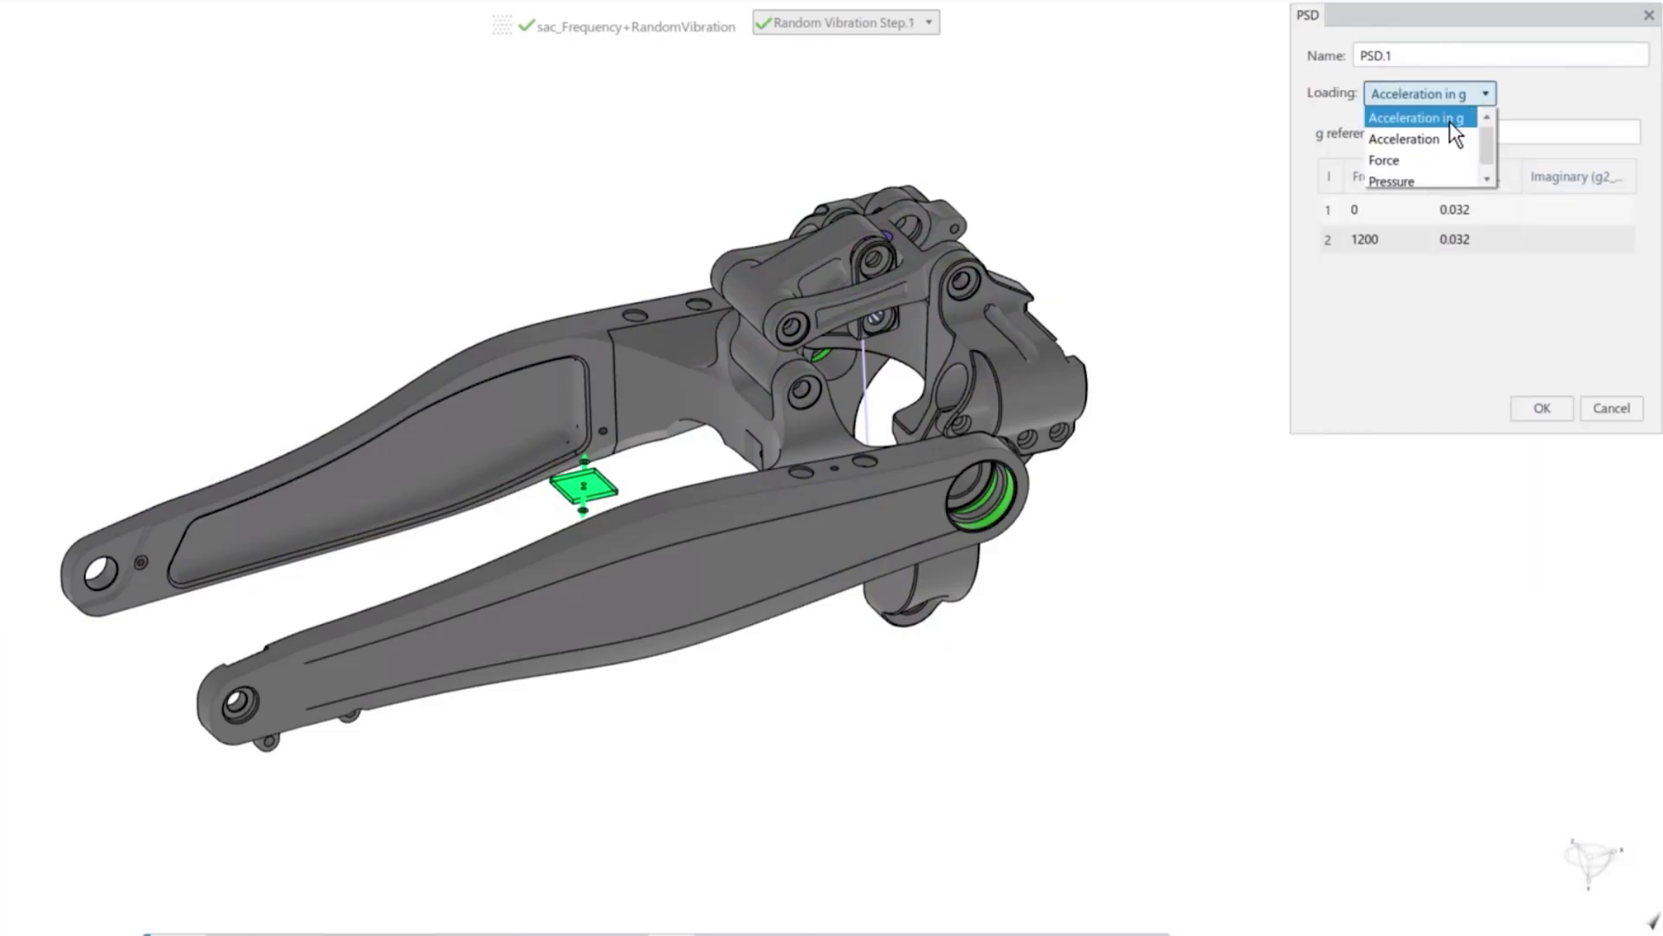
pyautogui.click(1448, 119)
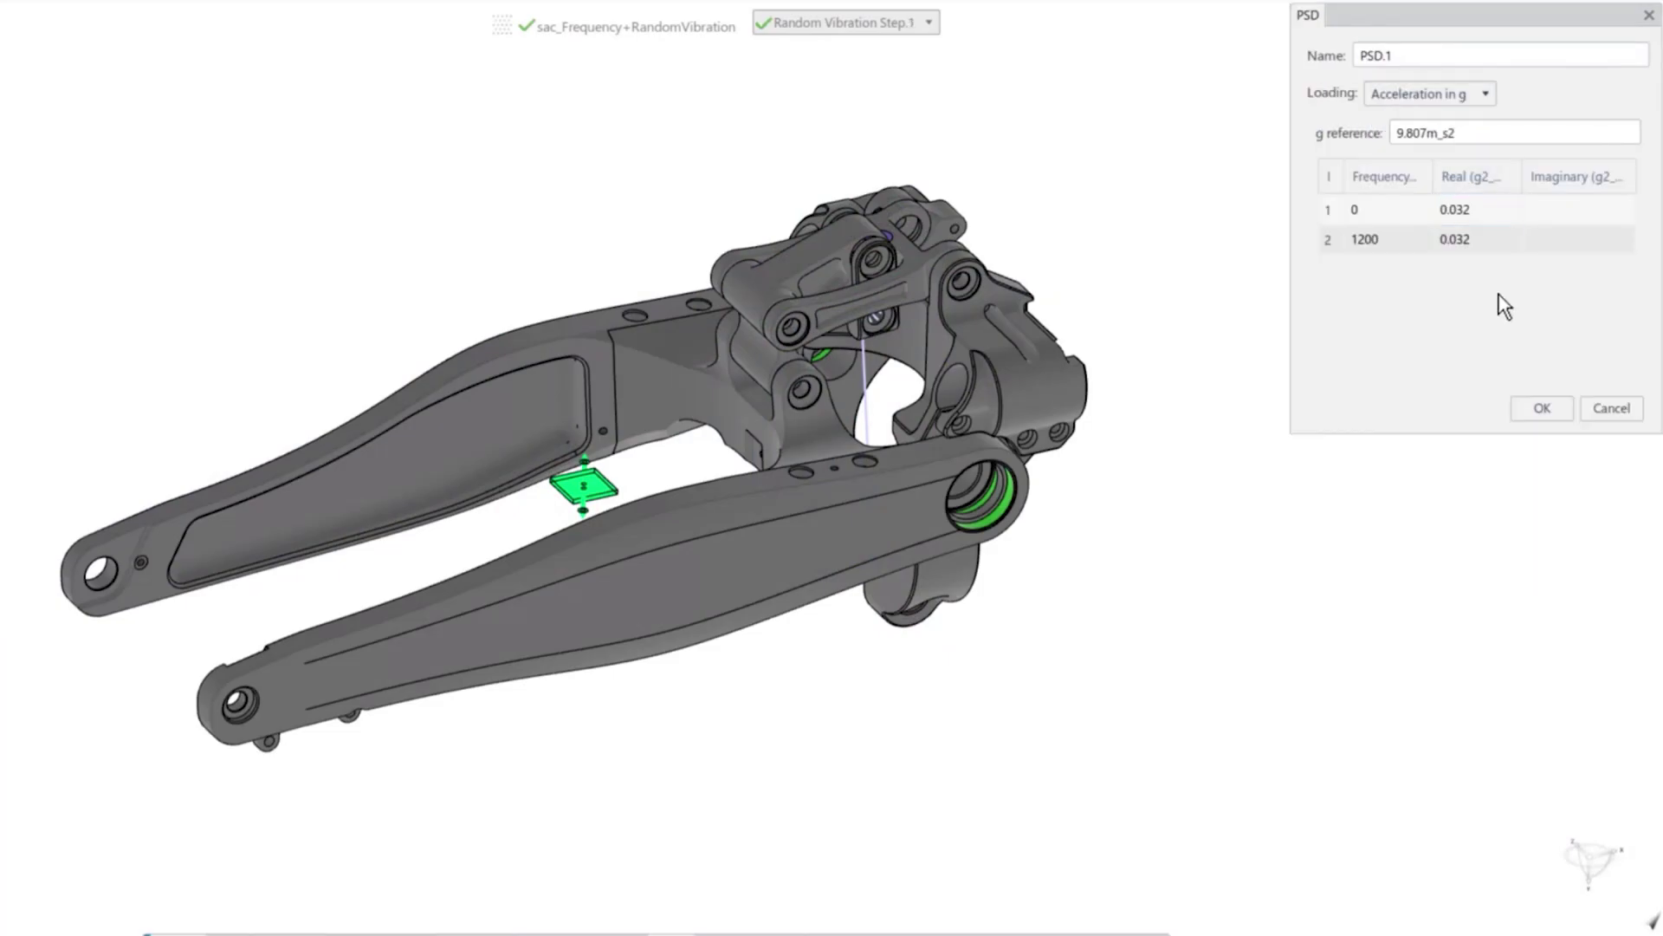
pyautogui.click(1535, 410)
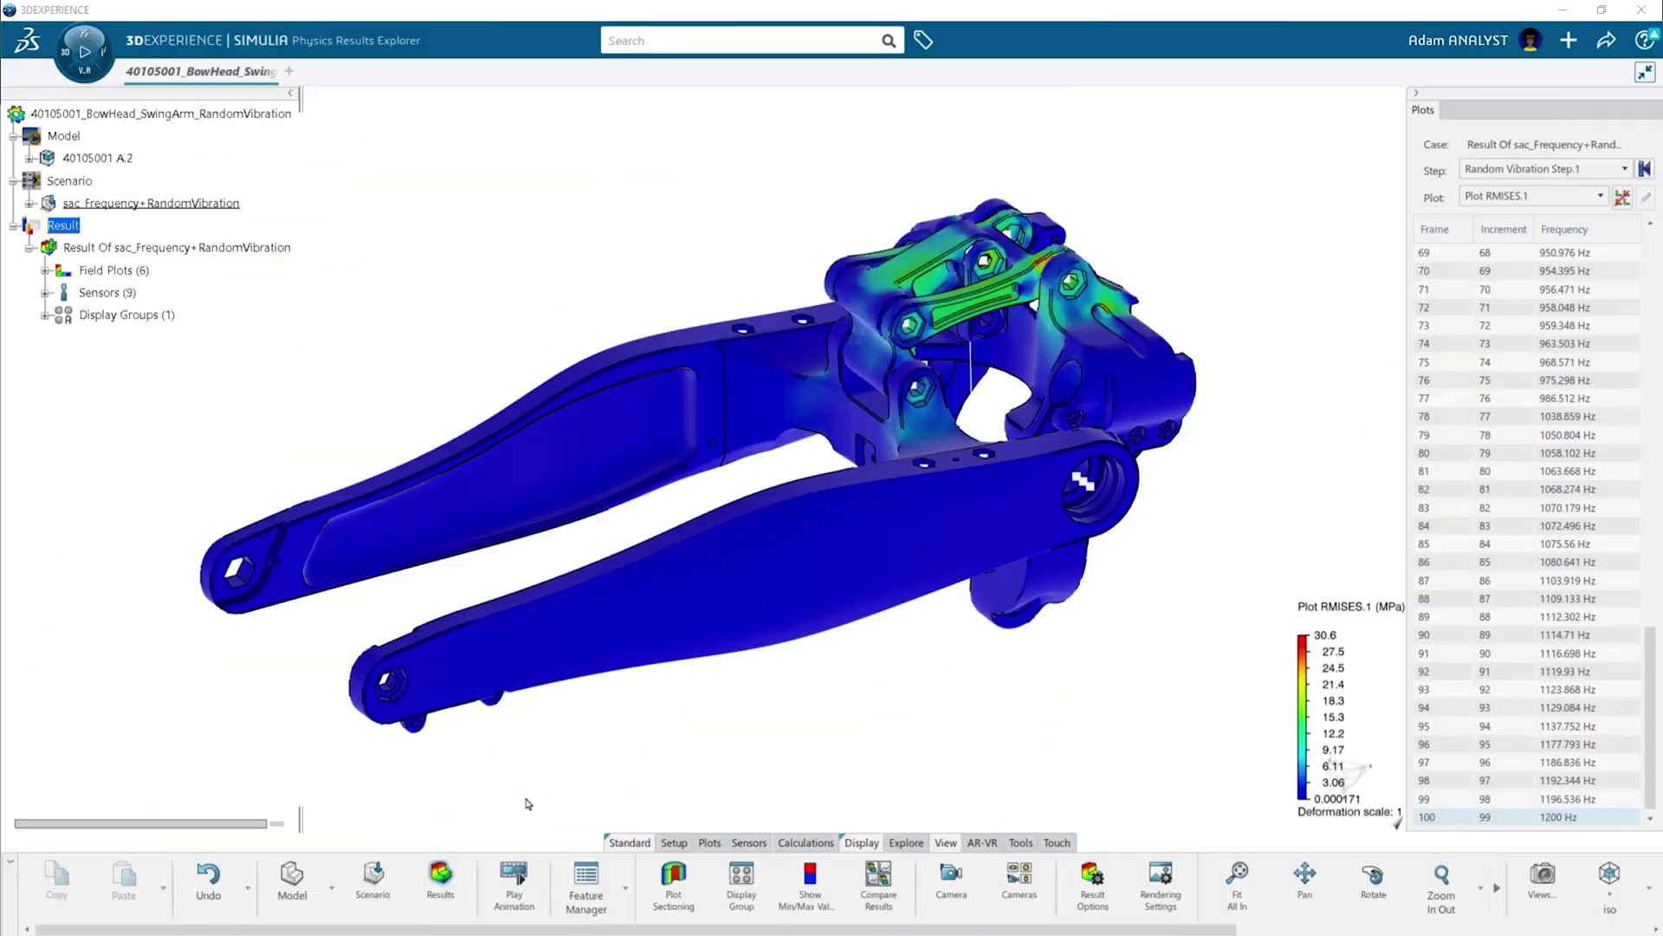
# Animate the RMISES stress results and zoom in on the swingarm linkage.
pyautogui.click(515, 880)
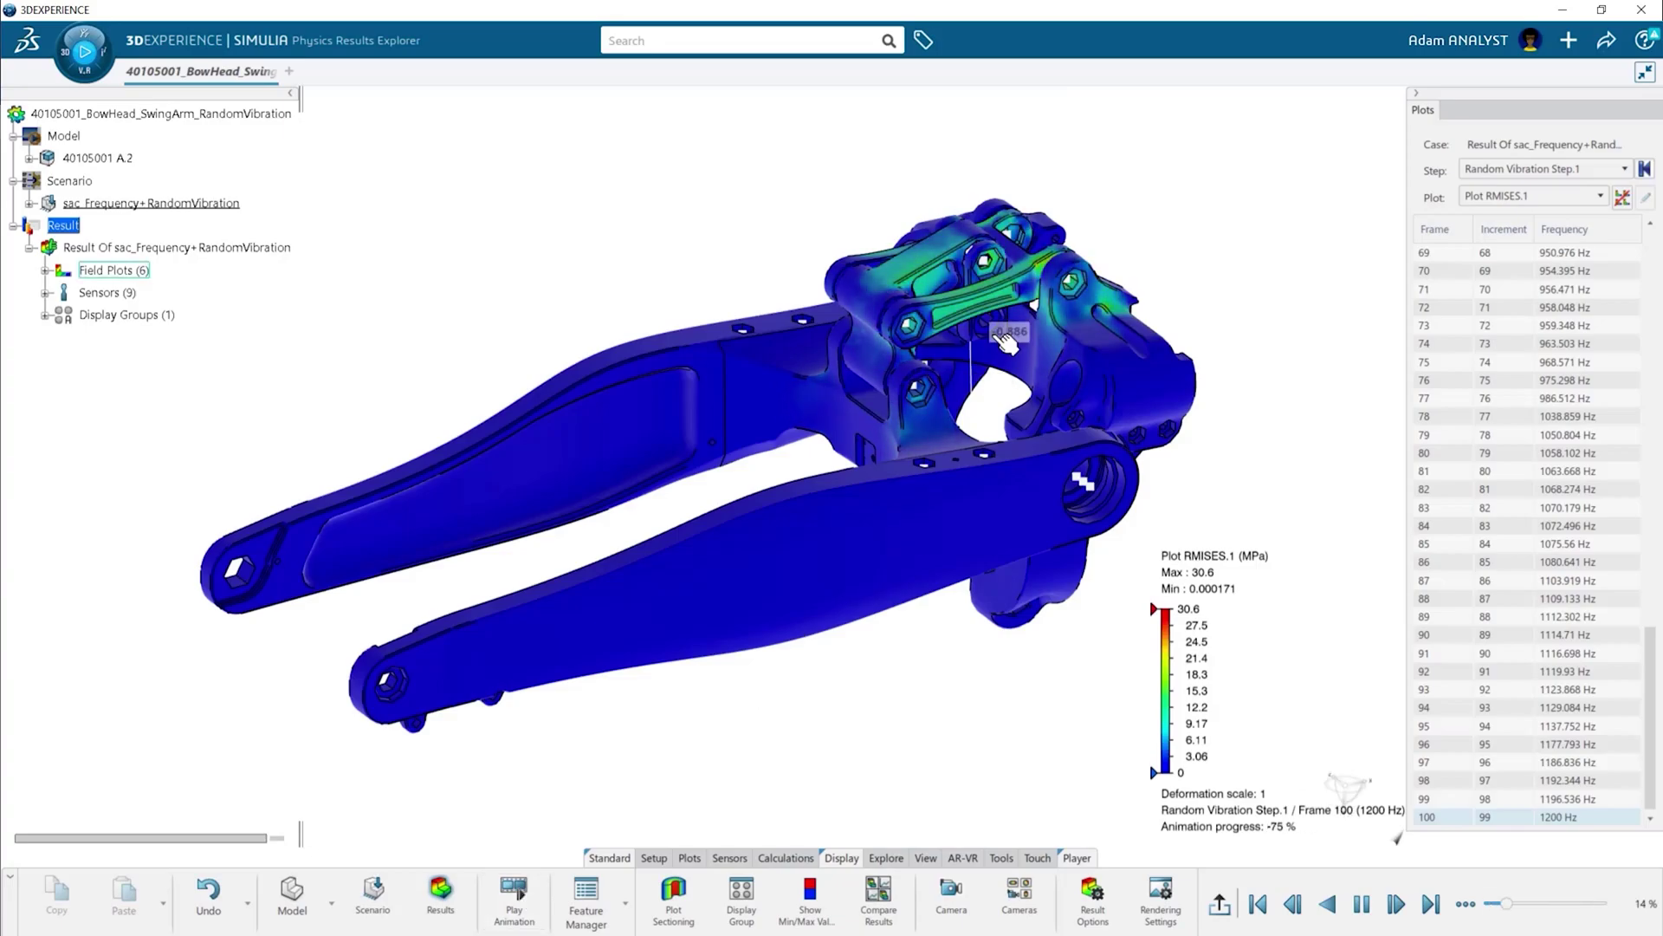
pyautogui.scroll(5, 1040, 295)
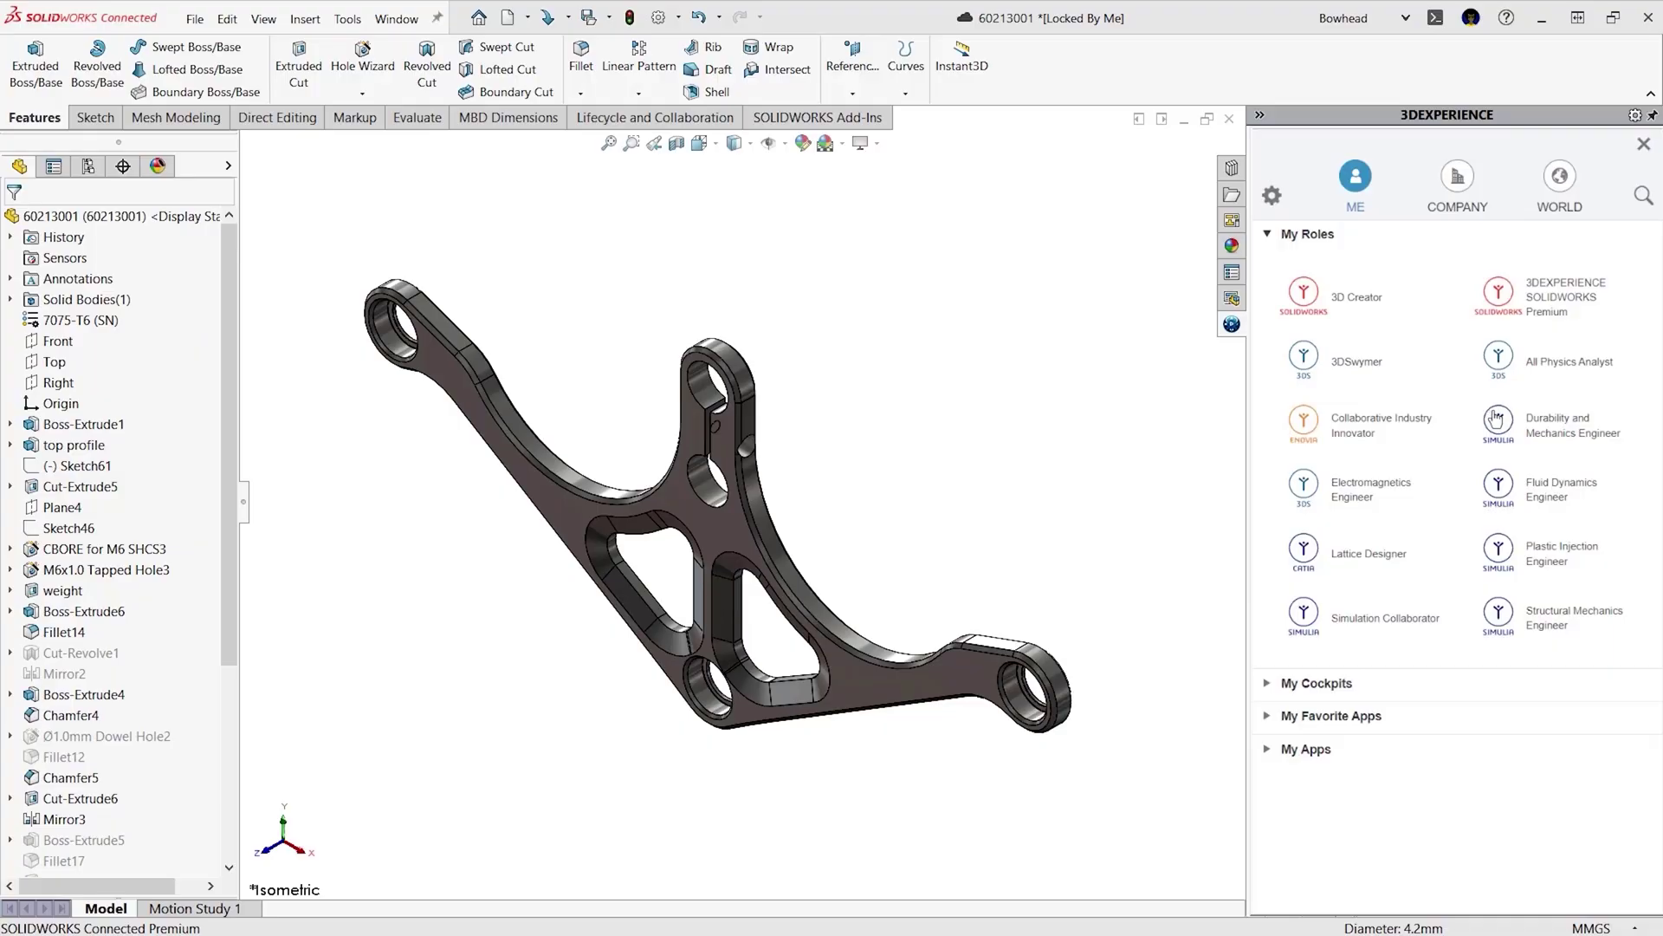
# Launch Mechanical Scenario Creation under the Durability and Mechanics Engineer role.
pyautogui.click(1502, 426)
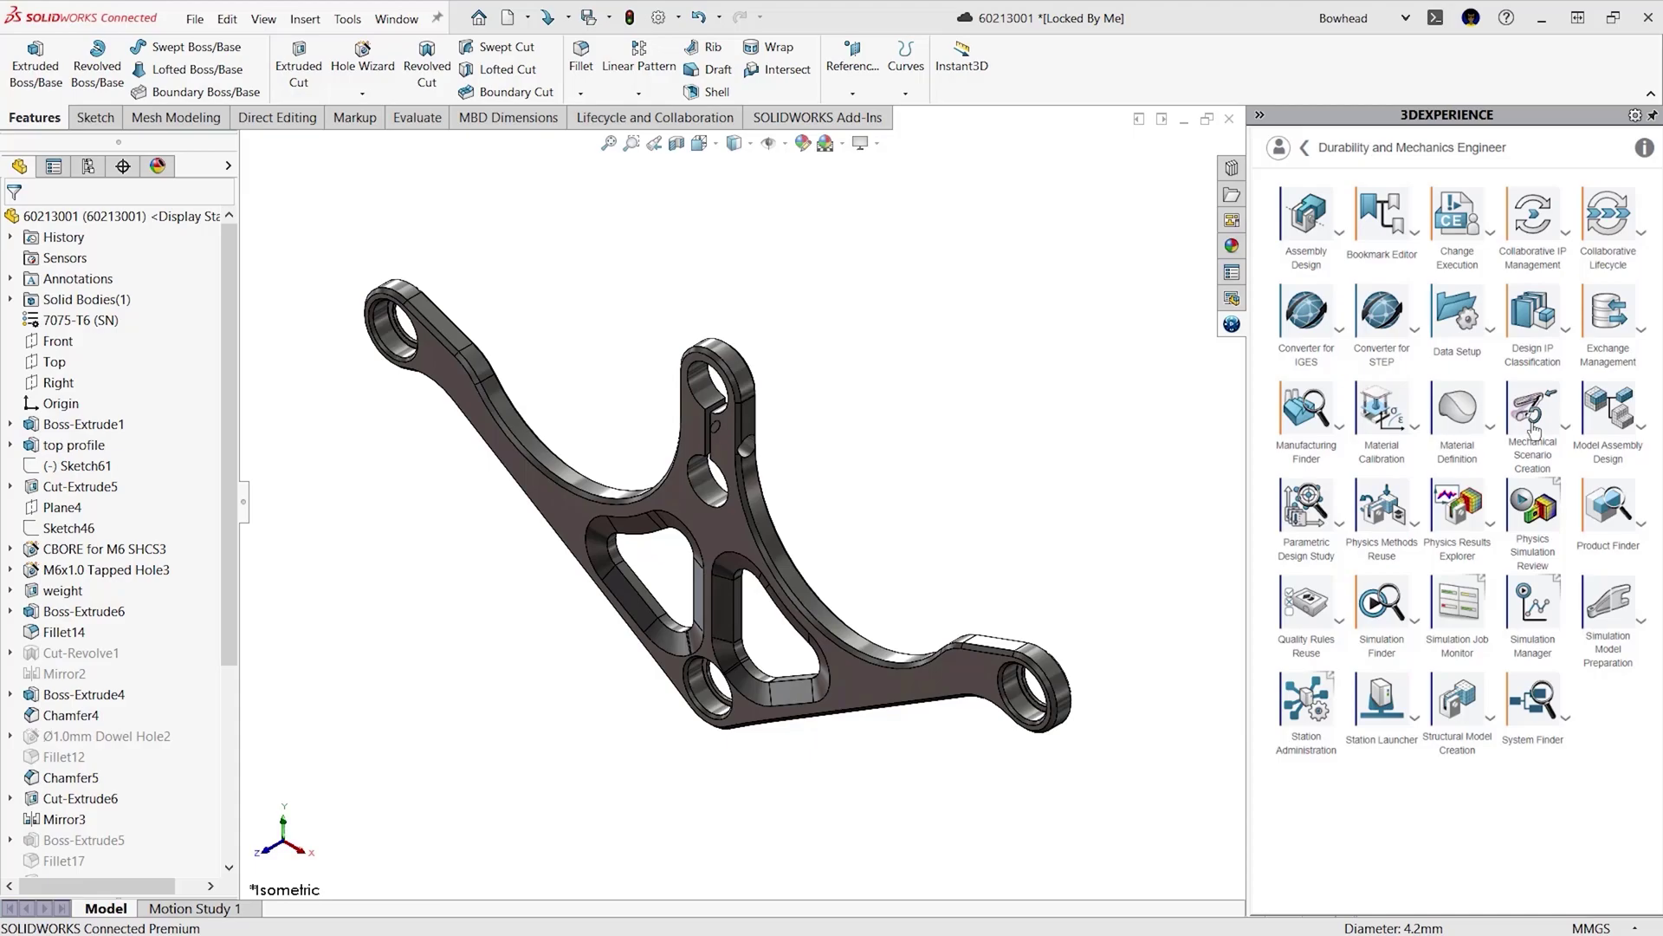
pyautogui.click(1533, 427)
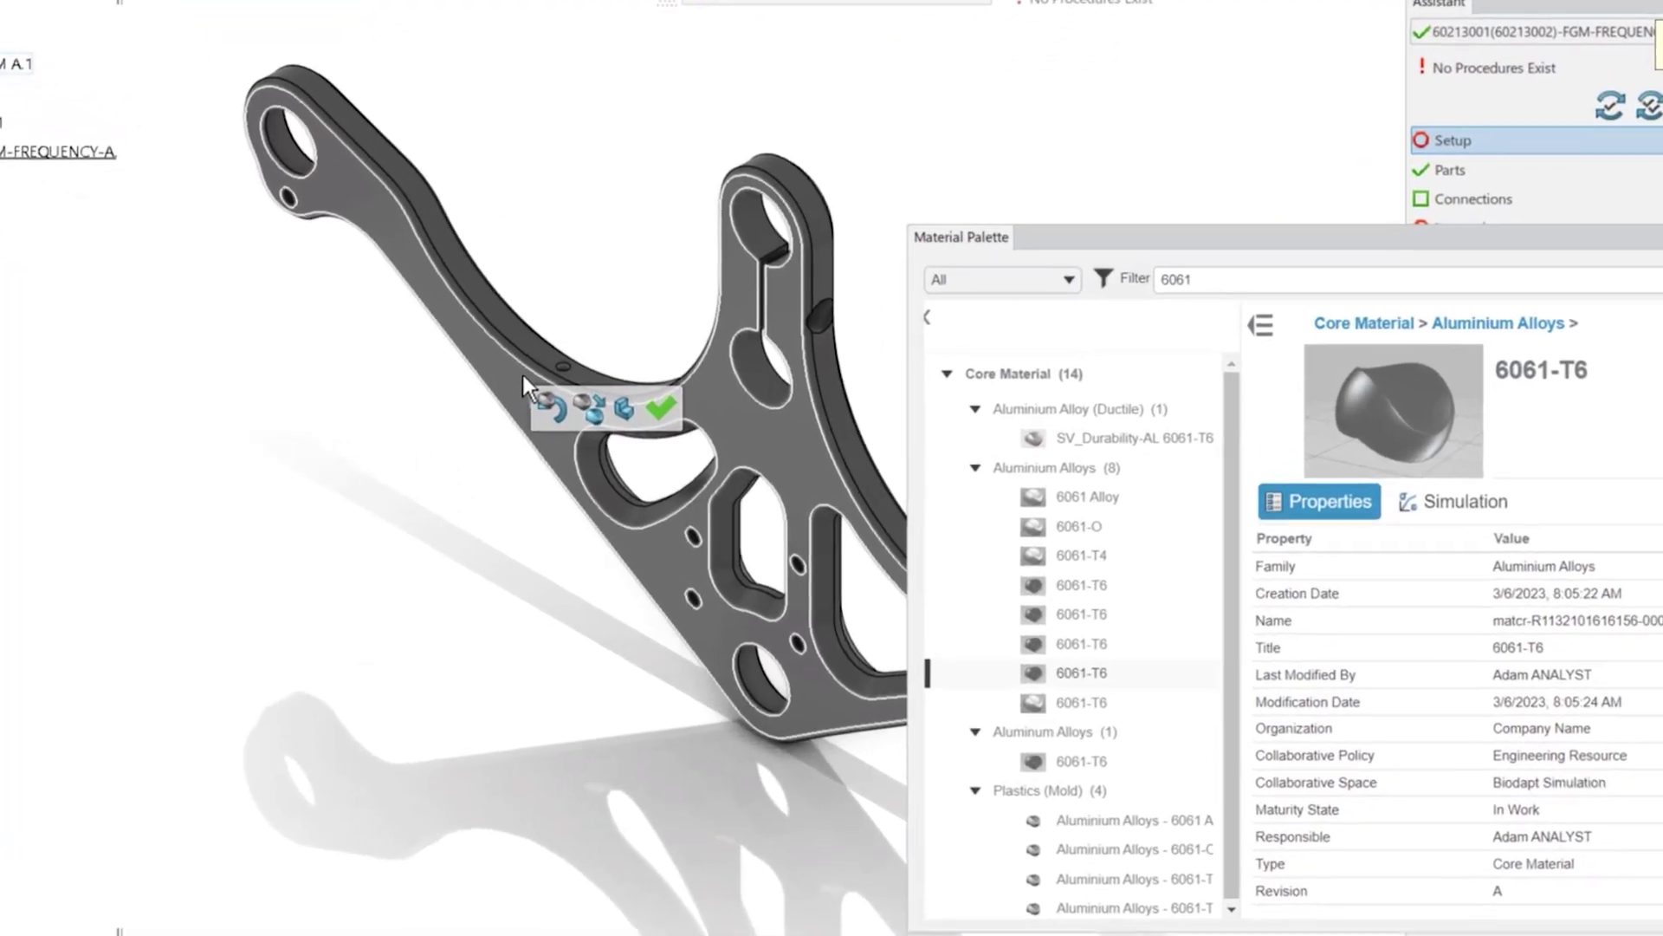
# Apply 6061-T6, clamp the hole face, confirm fatigue loading, and extrude the bracket 15 mm.
pyautogui.click(655, 404)
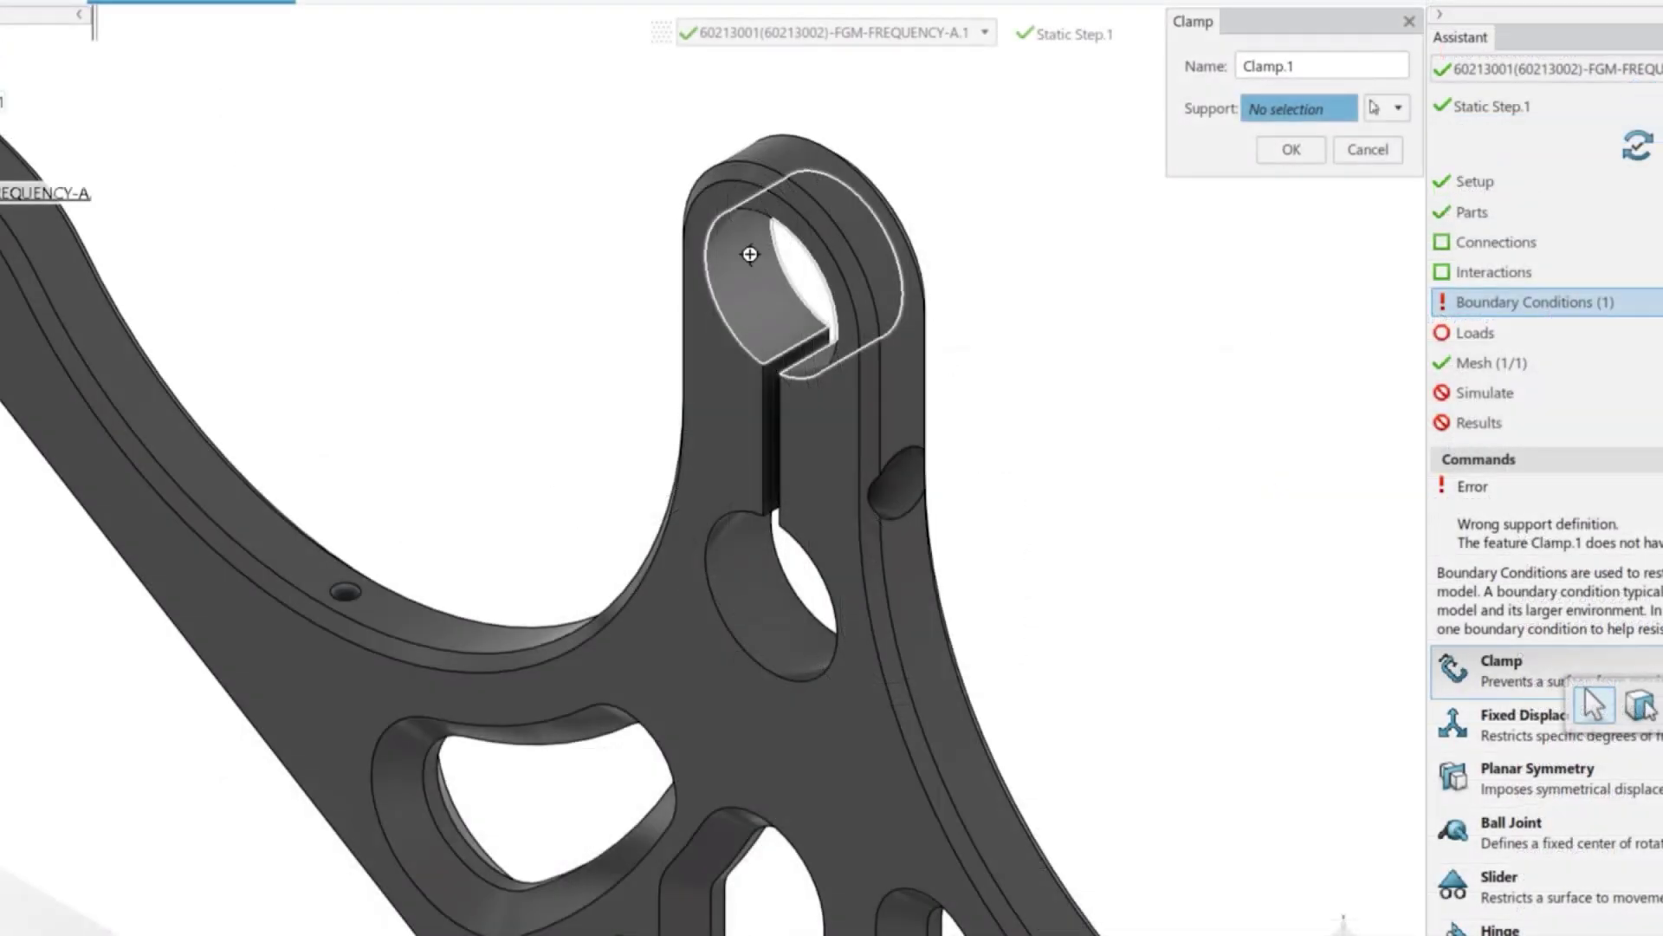
pyautogui.click(749, 254)
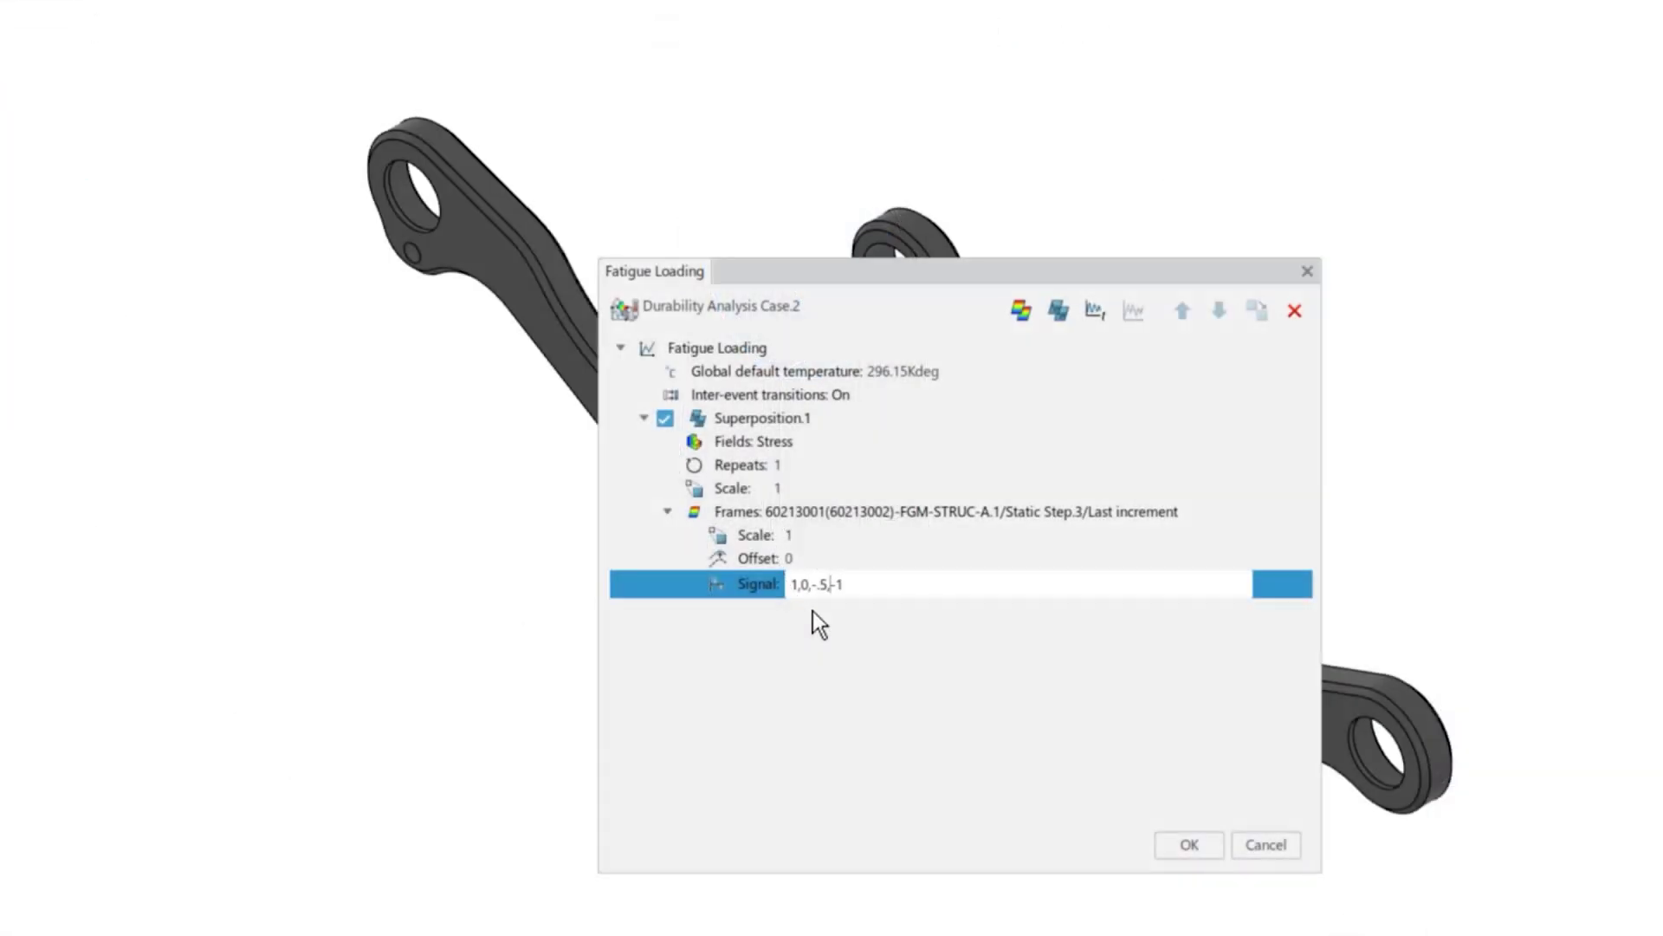
pyautogui.click(1188, 845)
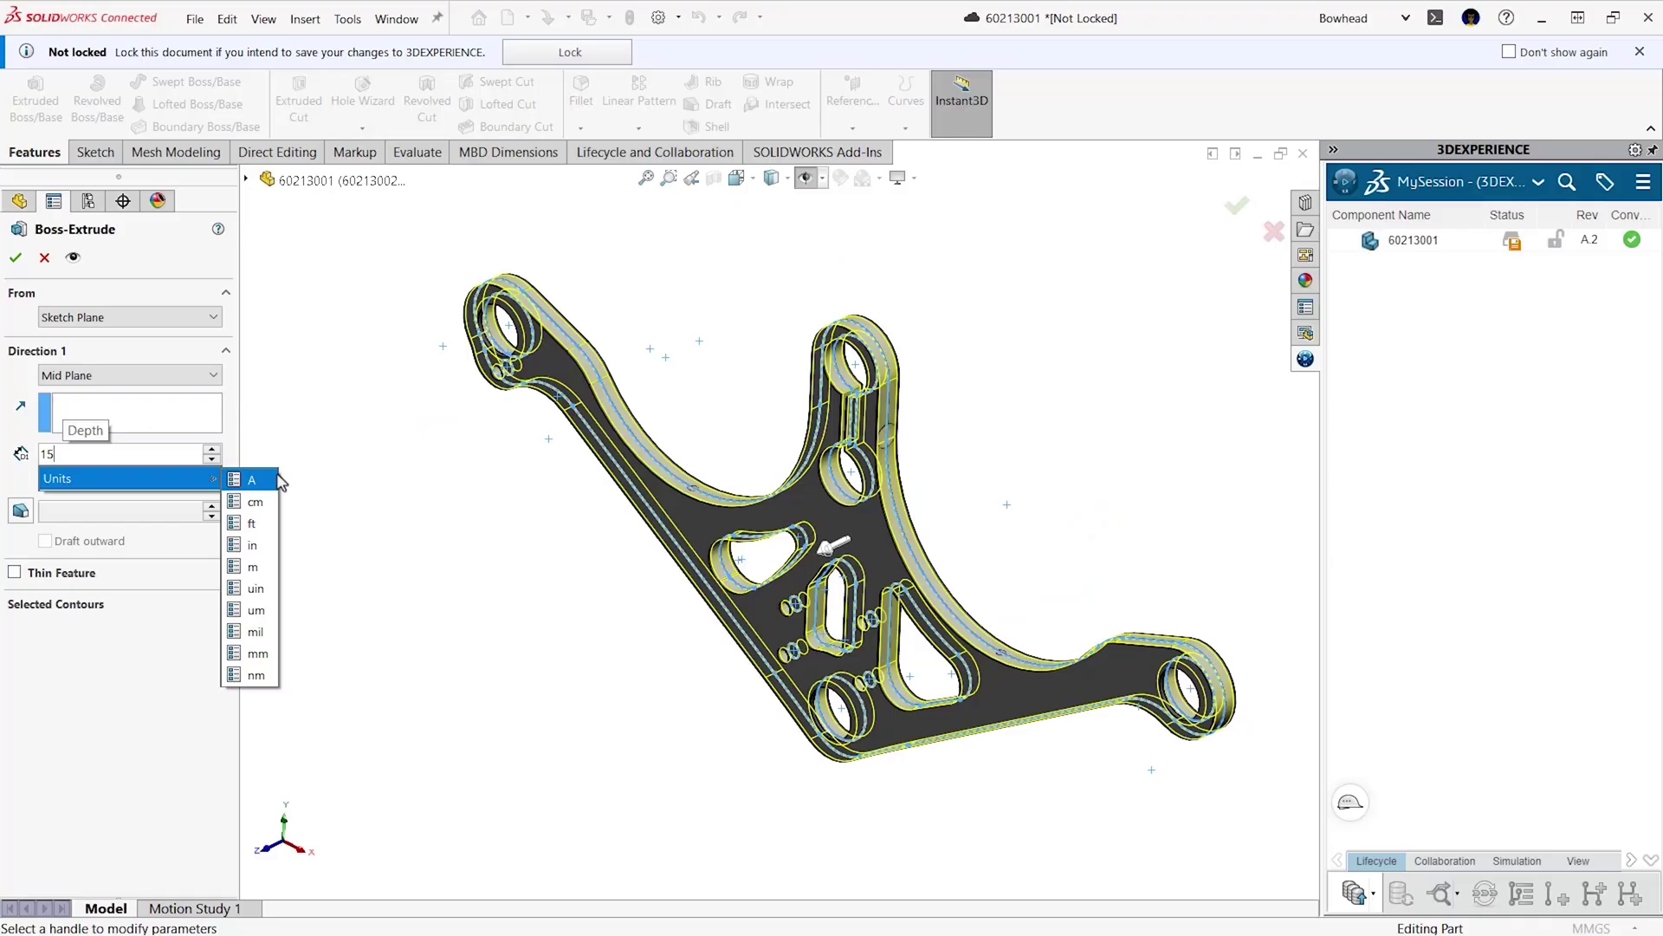
pyautogui.press('Return')
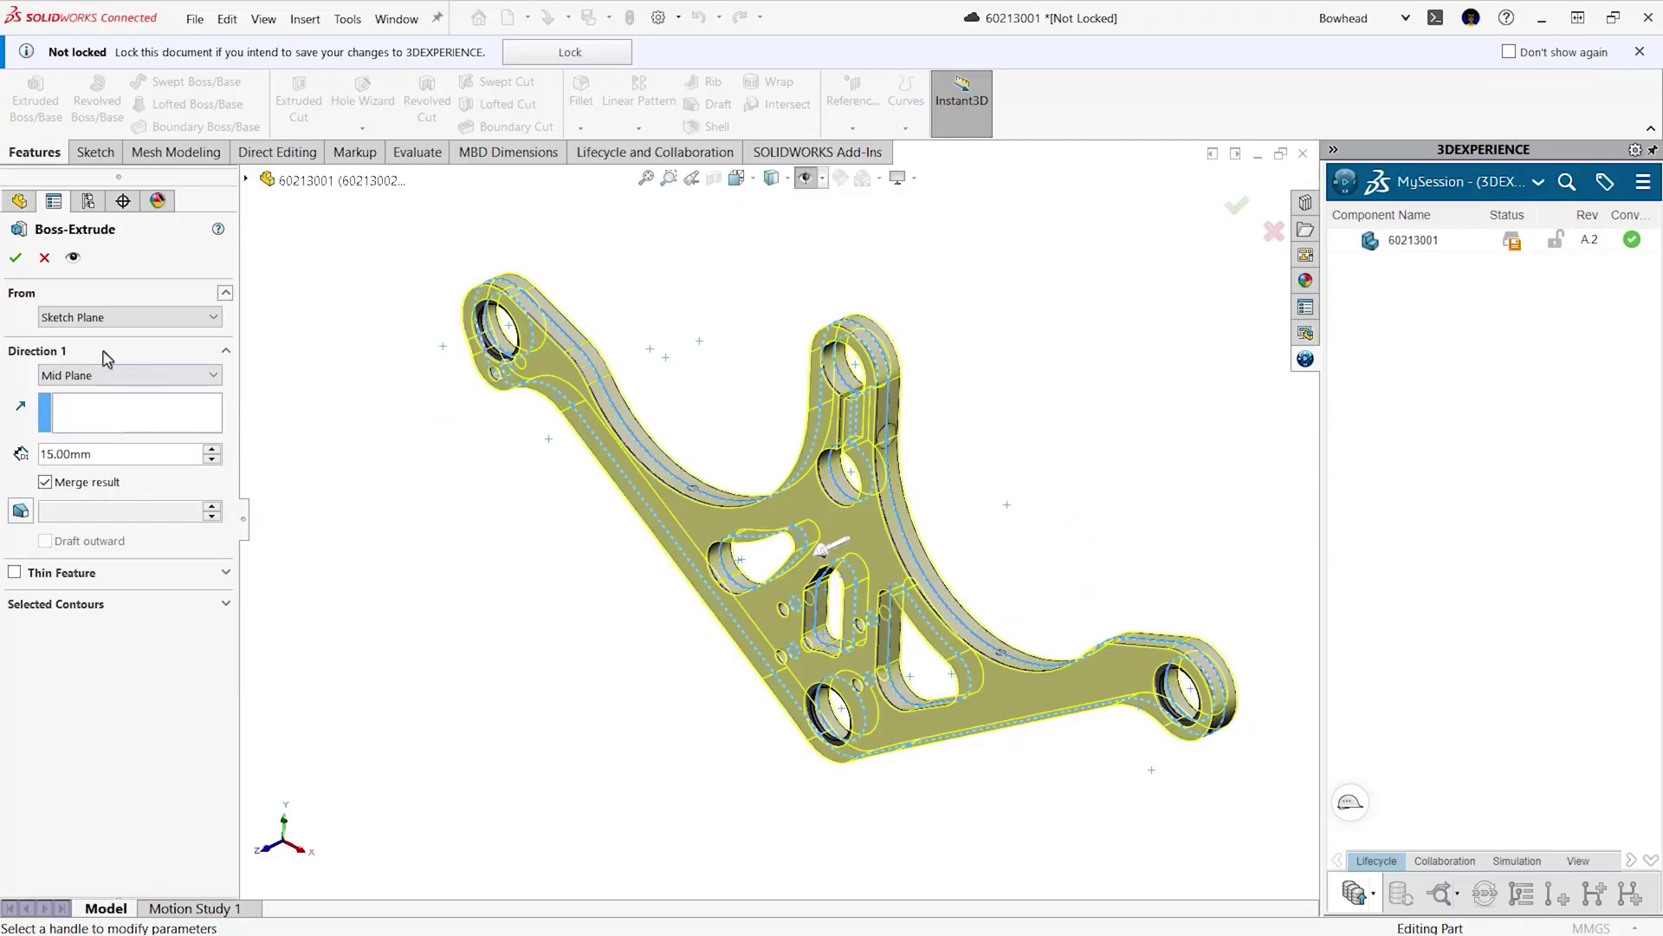
pyautogui.click(19, 259)
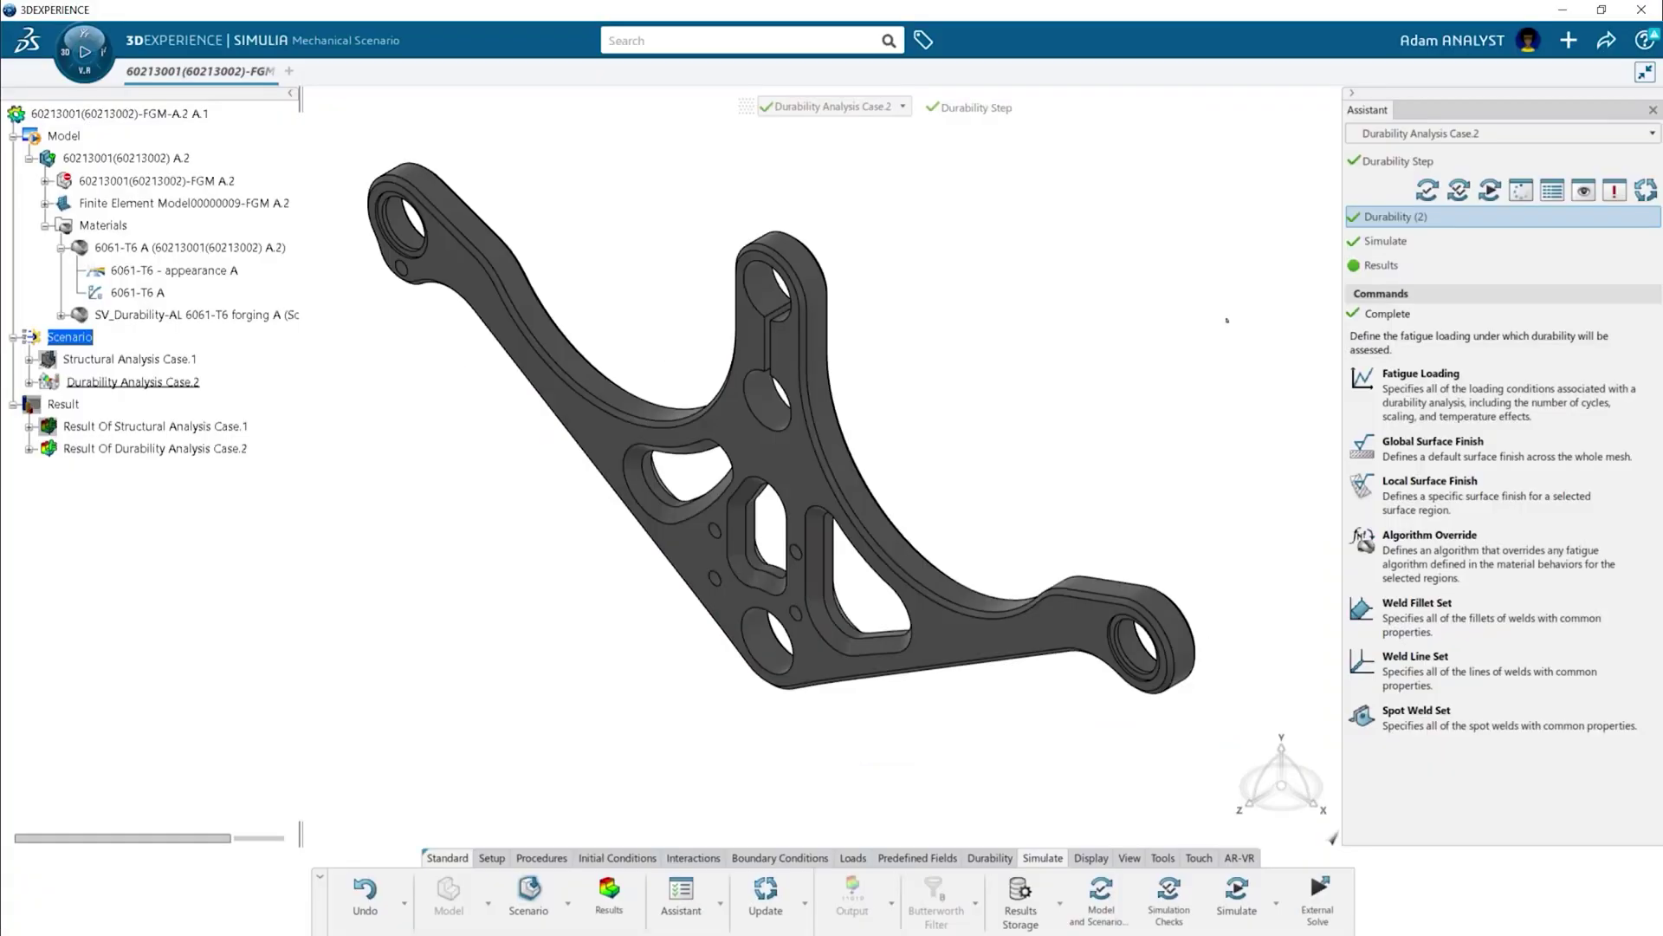
# Bring up the Simulate stage commands for Durability Analysis Case.2.
pyautogui.click(1375, 246)
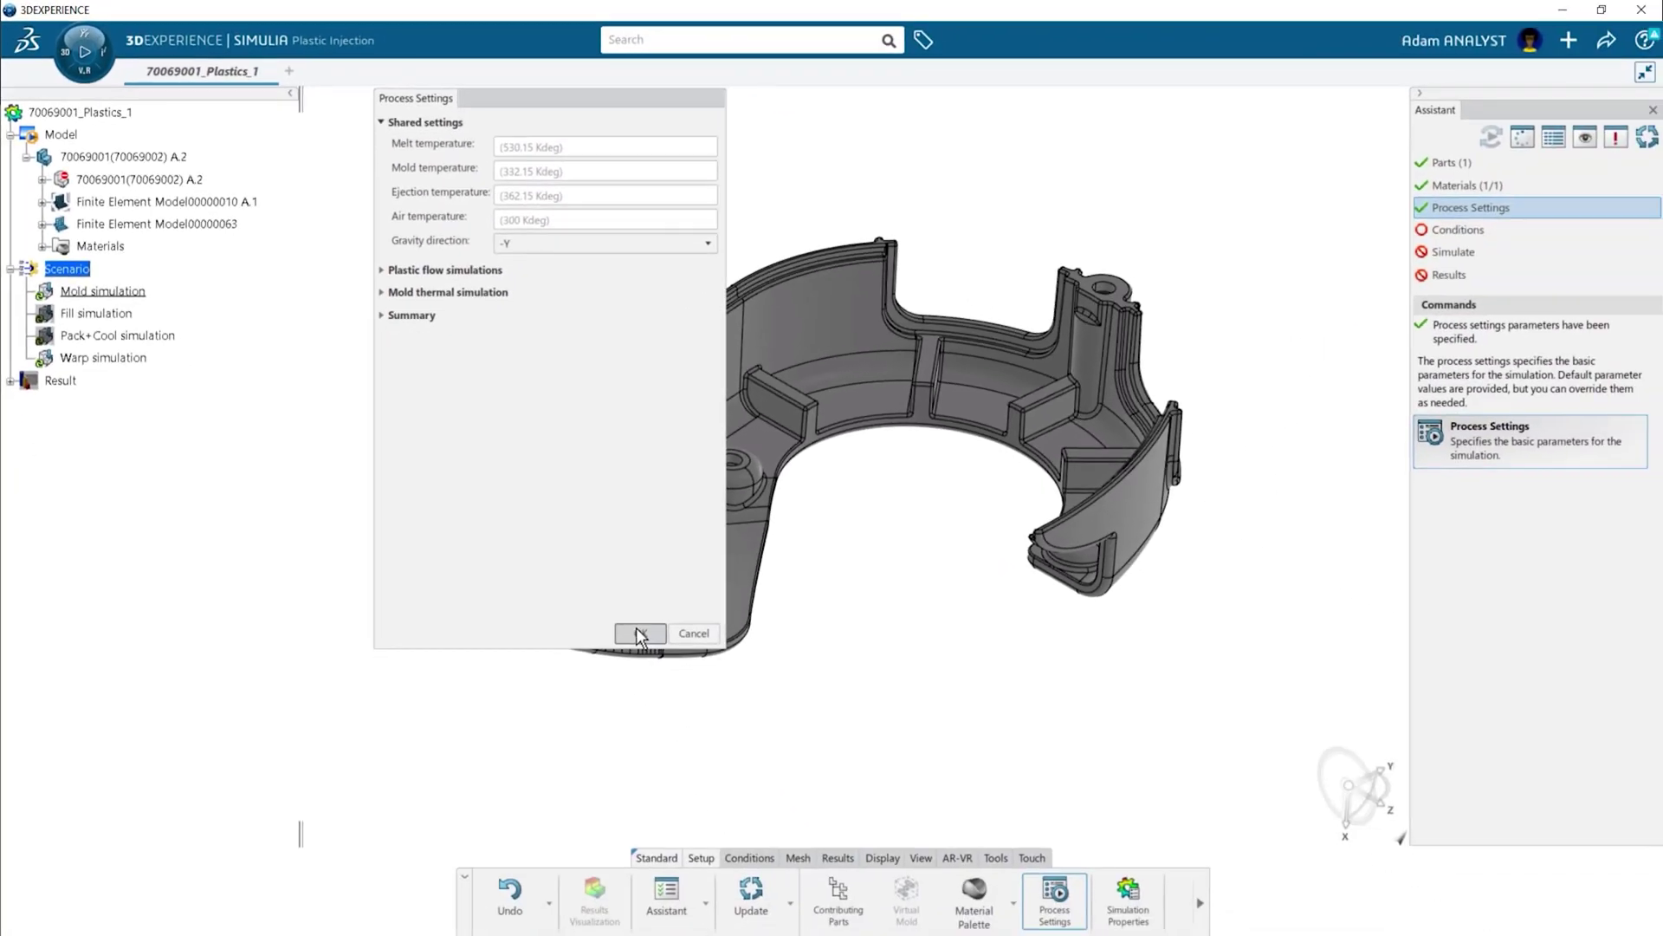
# Accept default process settings, set the auto-injection location diameter, and rotate to inspect sink marks.
pyautogui.click(867, 857)
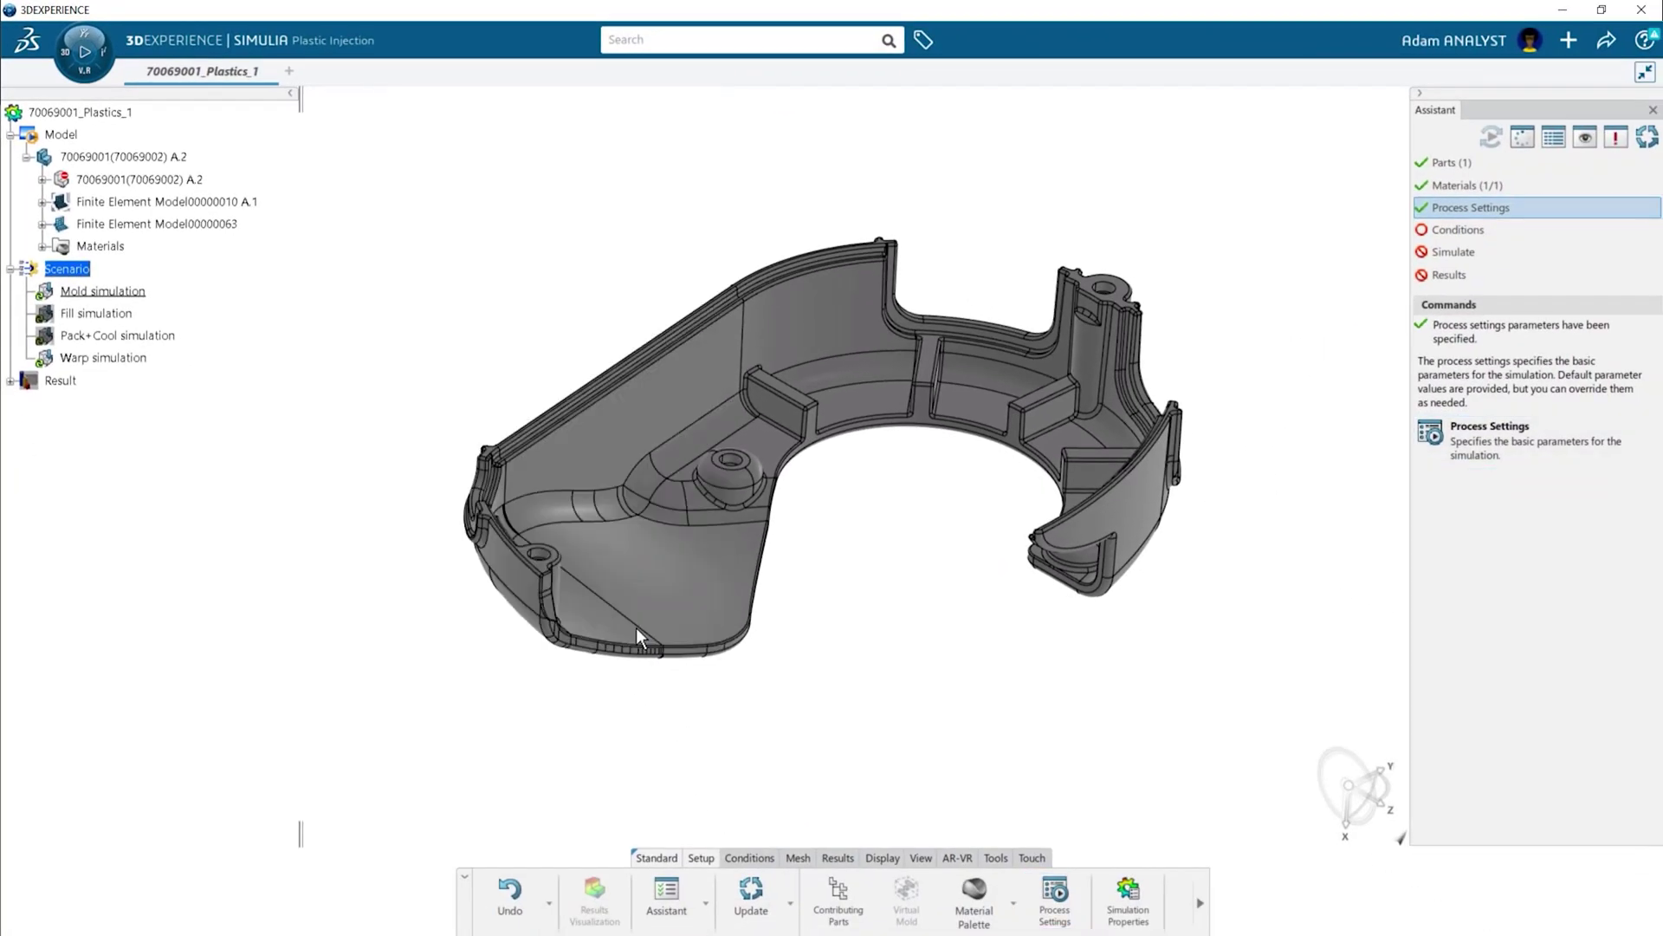
pyautogui.click(1461, 229)
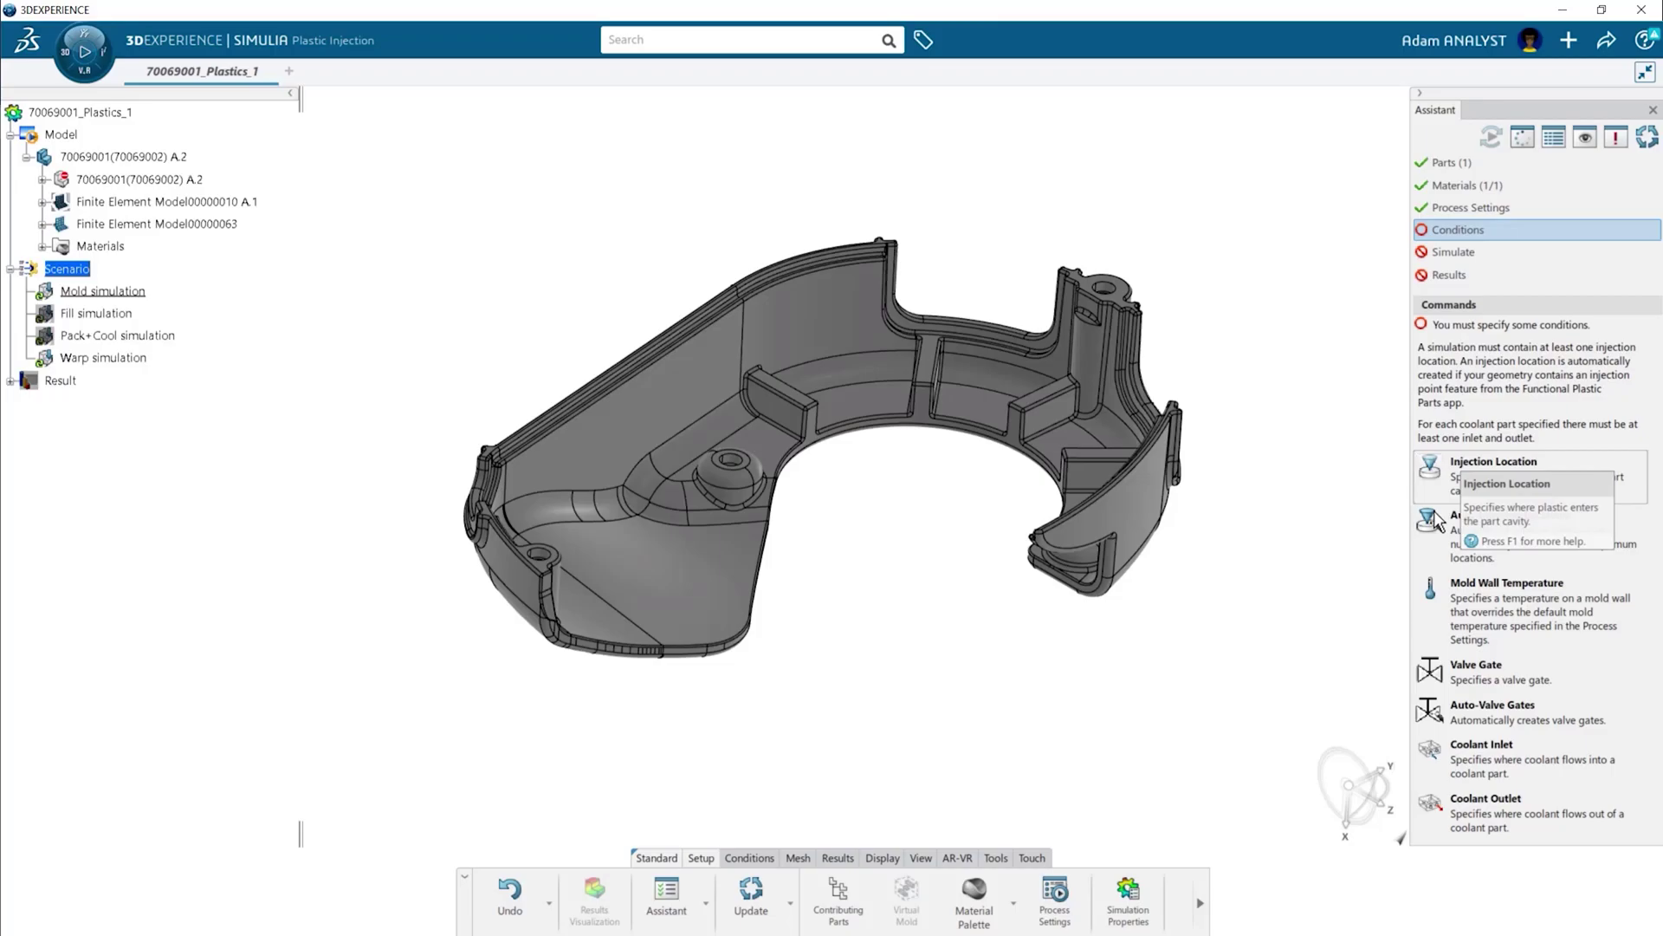
pyautogui.click(1429, 544)
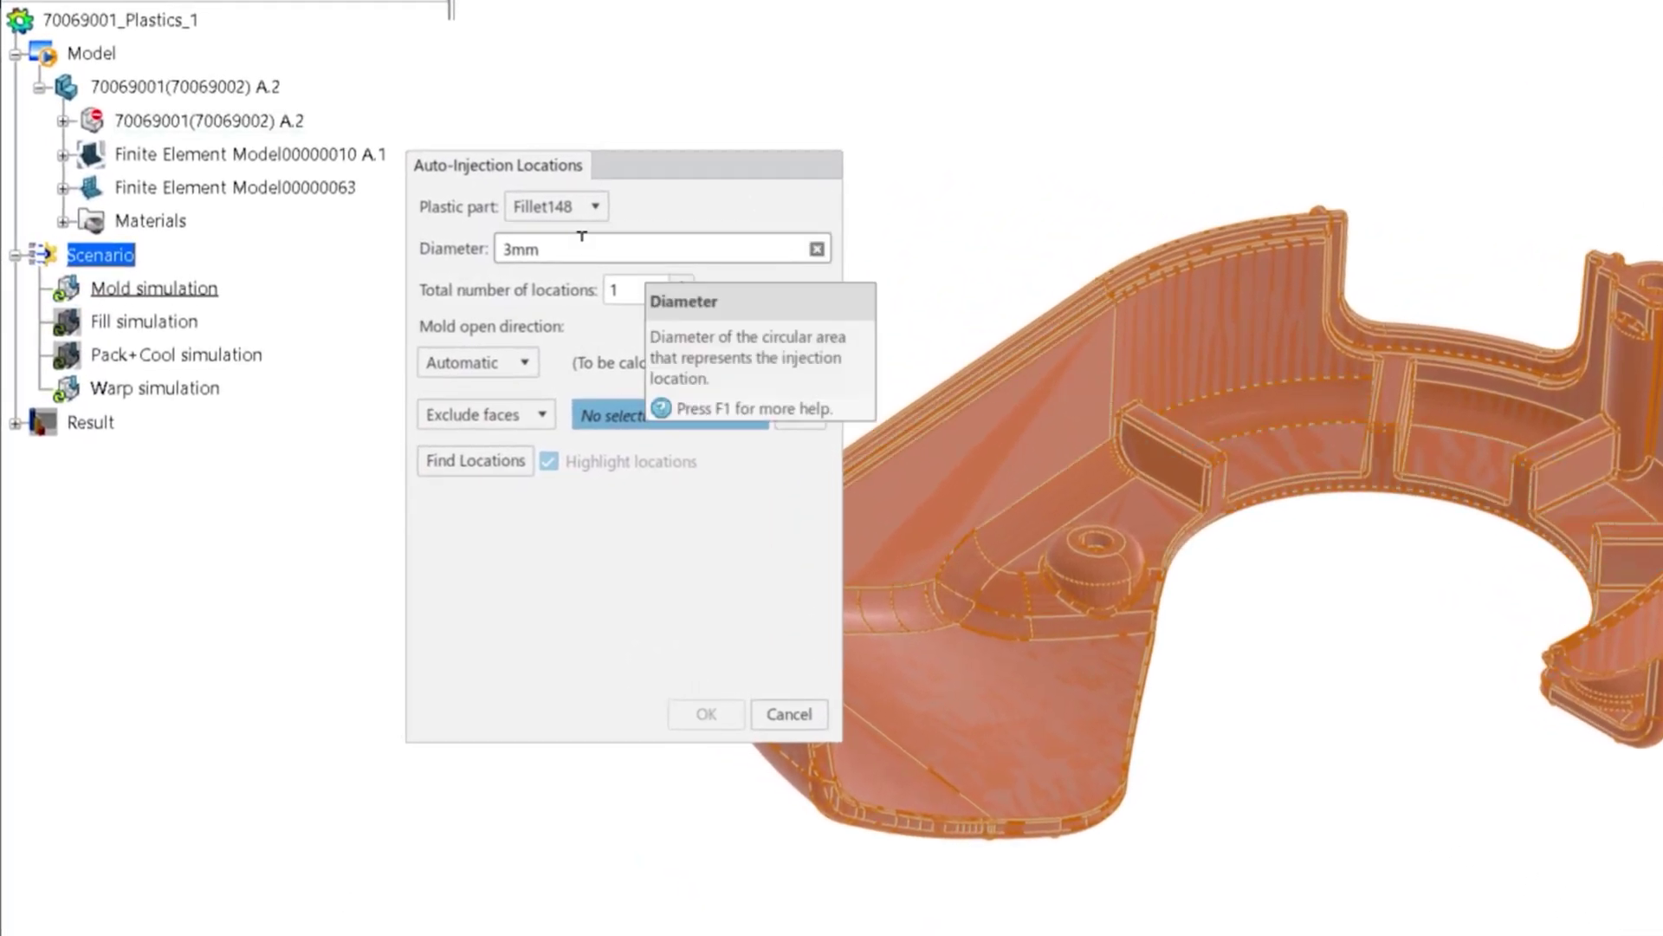
pyautogui.doubleClick(520, 249)
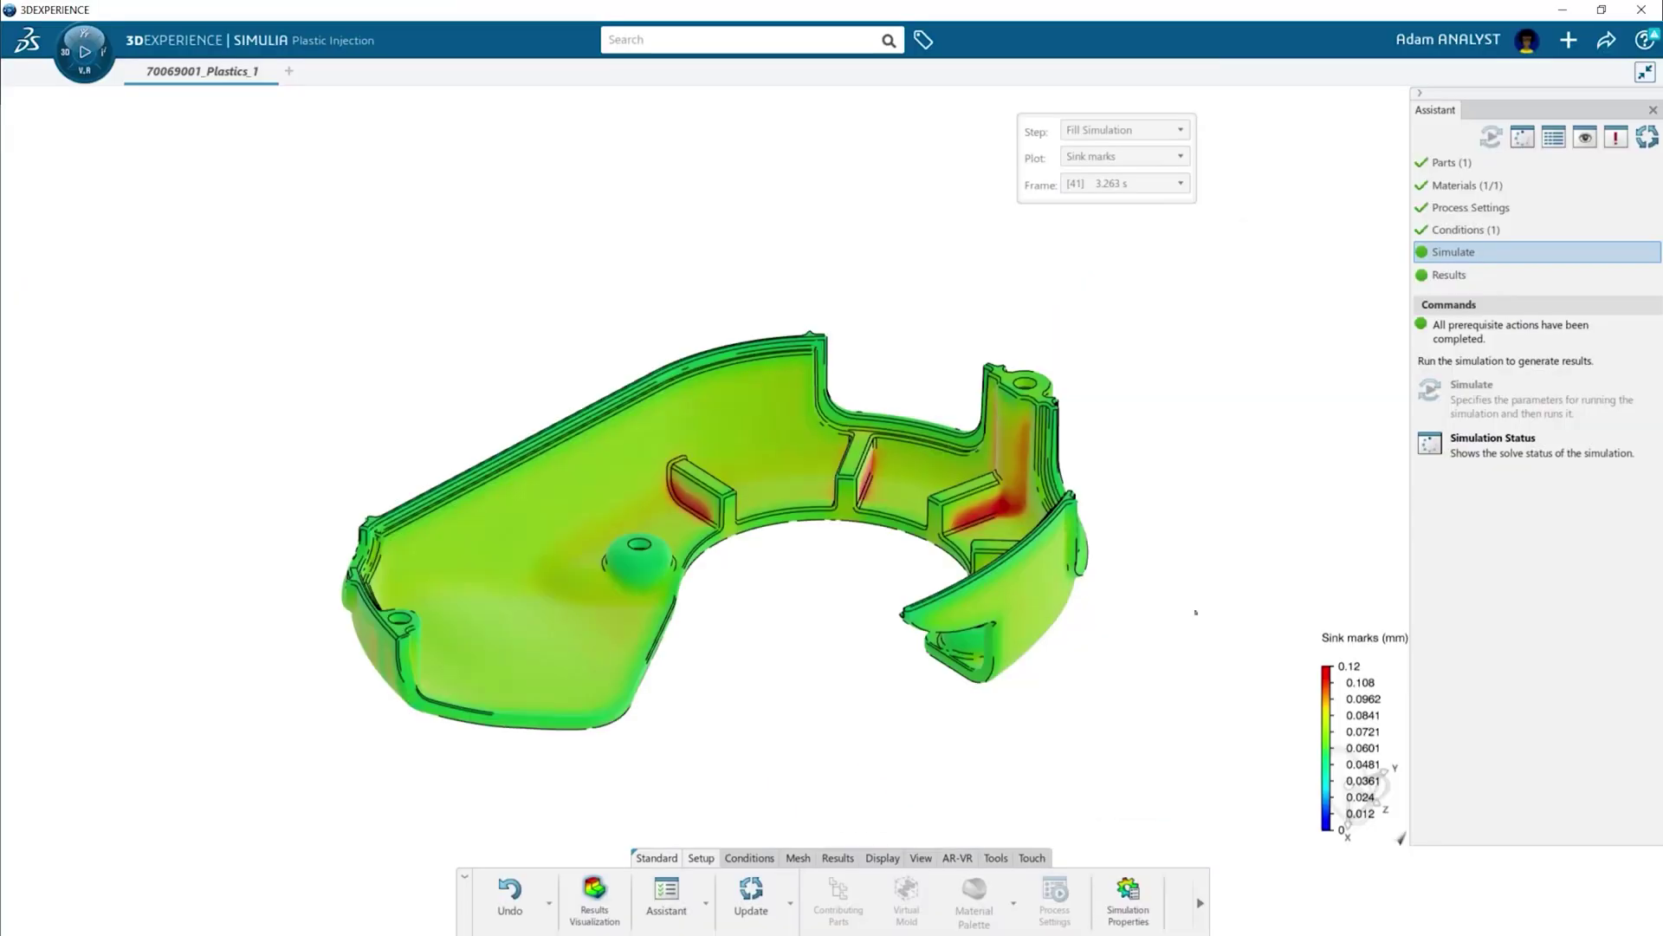
pyautogui.moveTo(1153, 472); pyautogui.dragTo(1193, 630, button='middle')
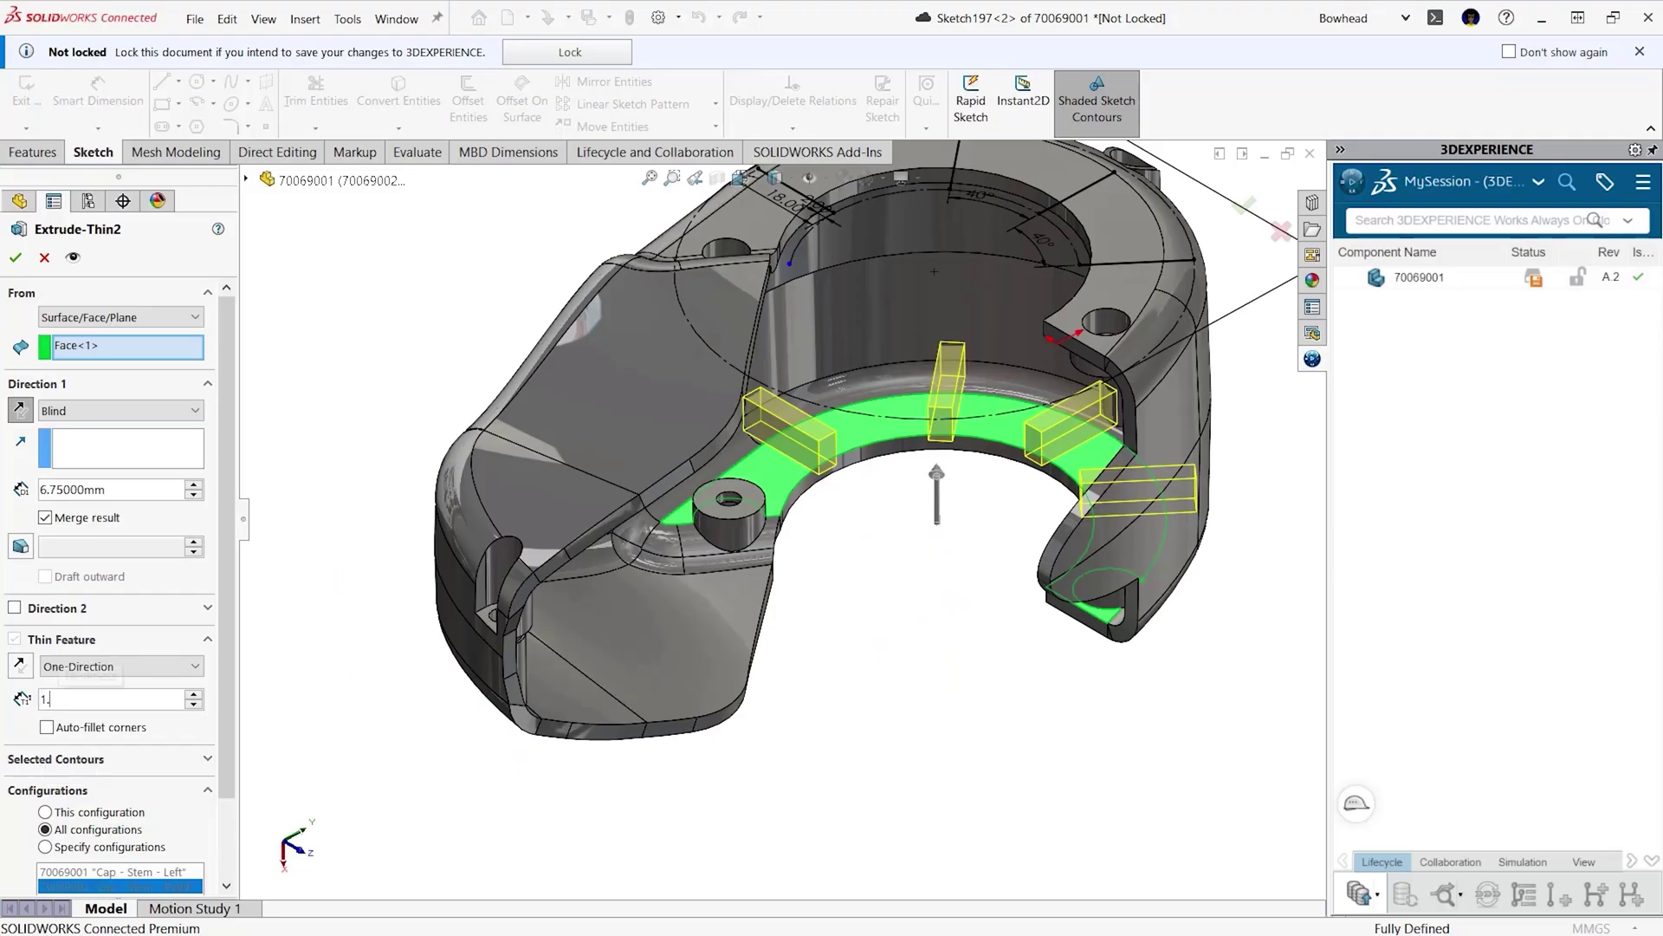
# Thin the rib extrusion to 1.5 mm and select the Fillet148 body for 1.01 scaling.
pyautogui.write('5')
pyautogui.press('Return')
pyautogui.press('Return')
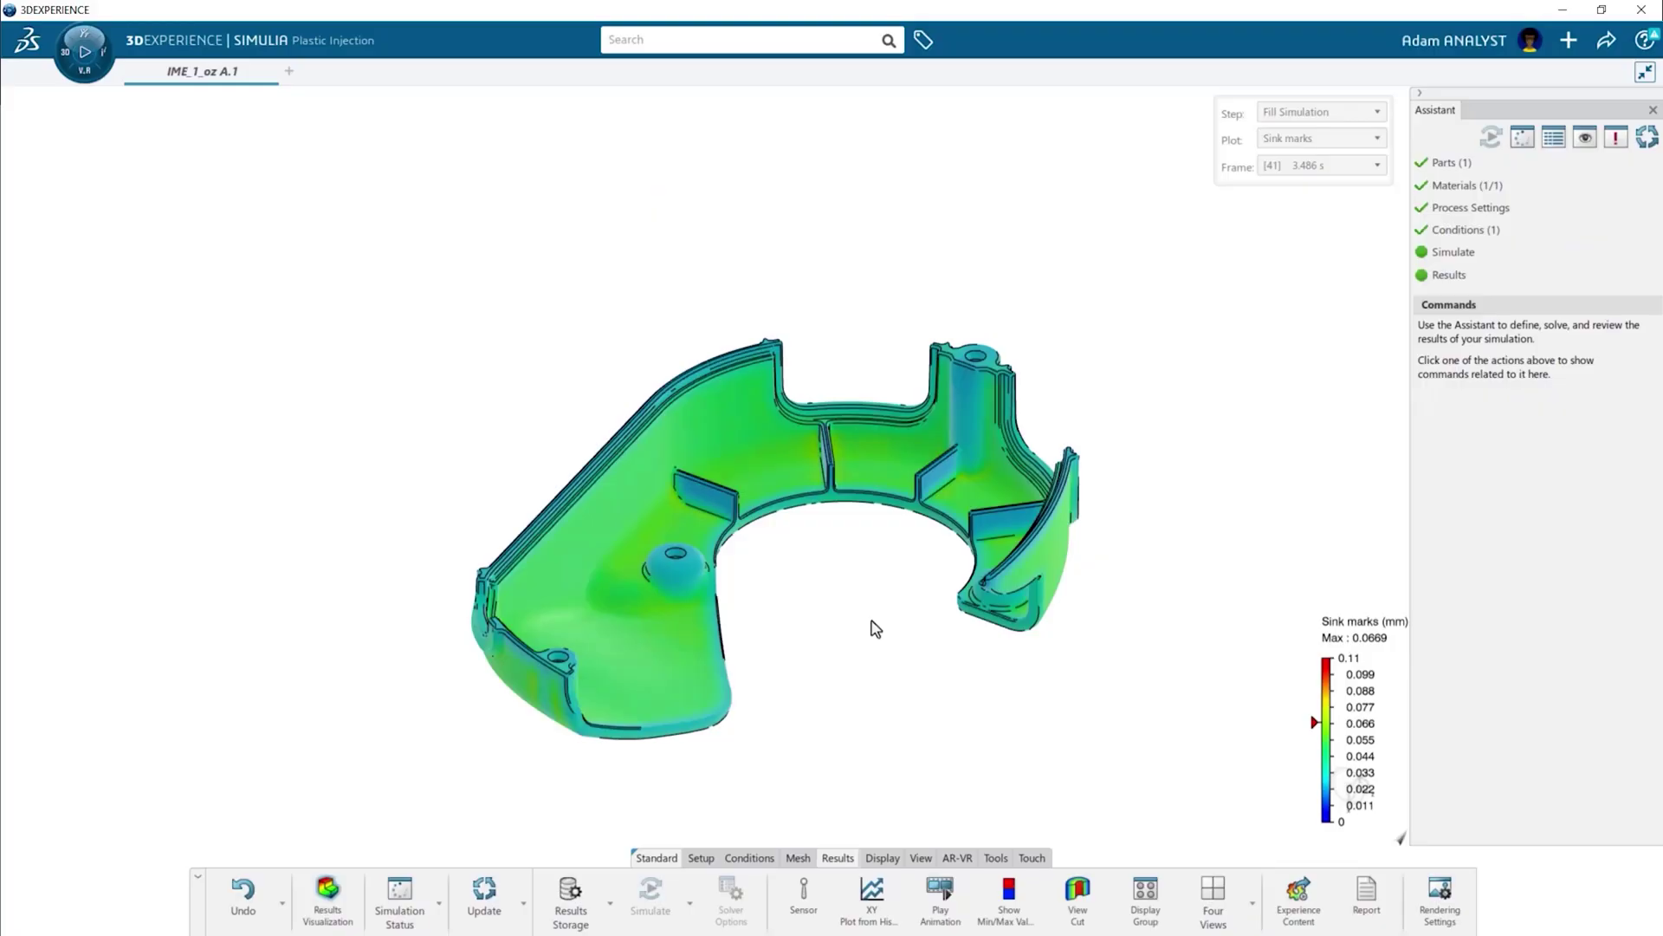
pyautogui.moveTo(876, 624)
pyautogui.mouseDown(button='middle')
pyautogui.moveTo(828, 467)
pyautogui.moveTo(739, 447)
pyautogui.moveTo(862, 624)
pyautogui.mouseUp(button='middle')
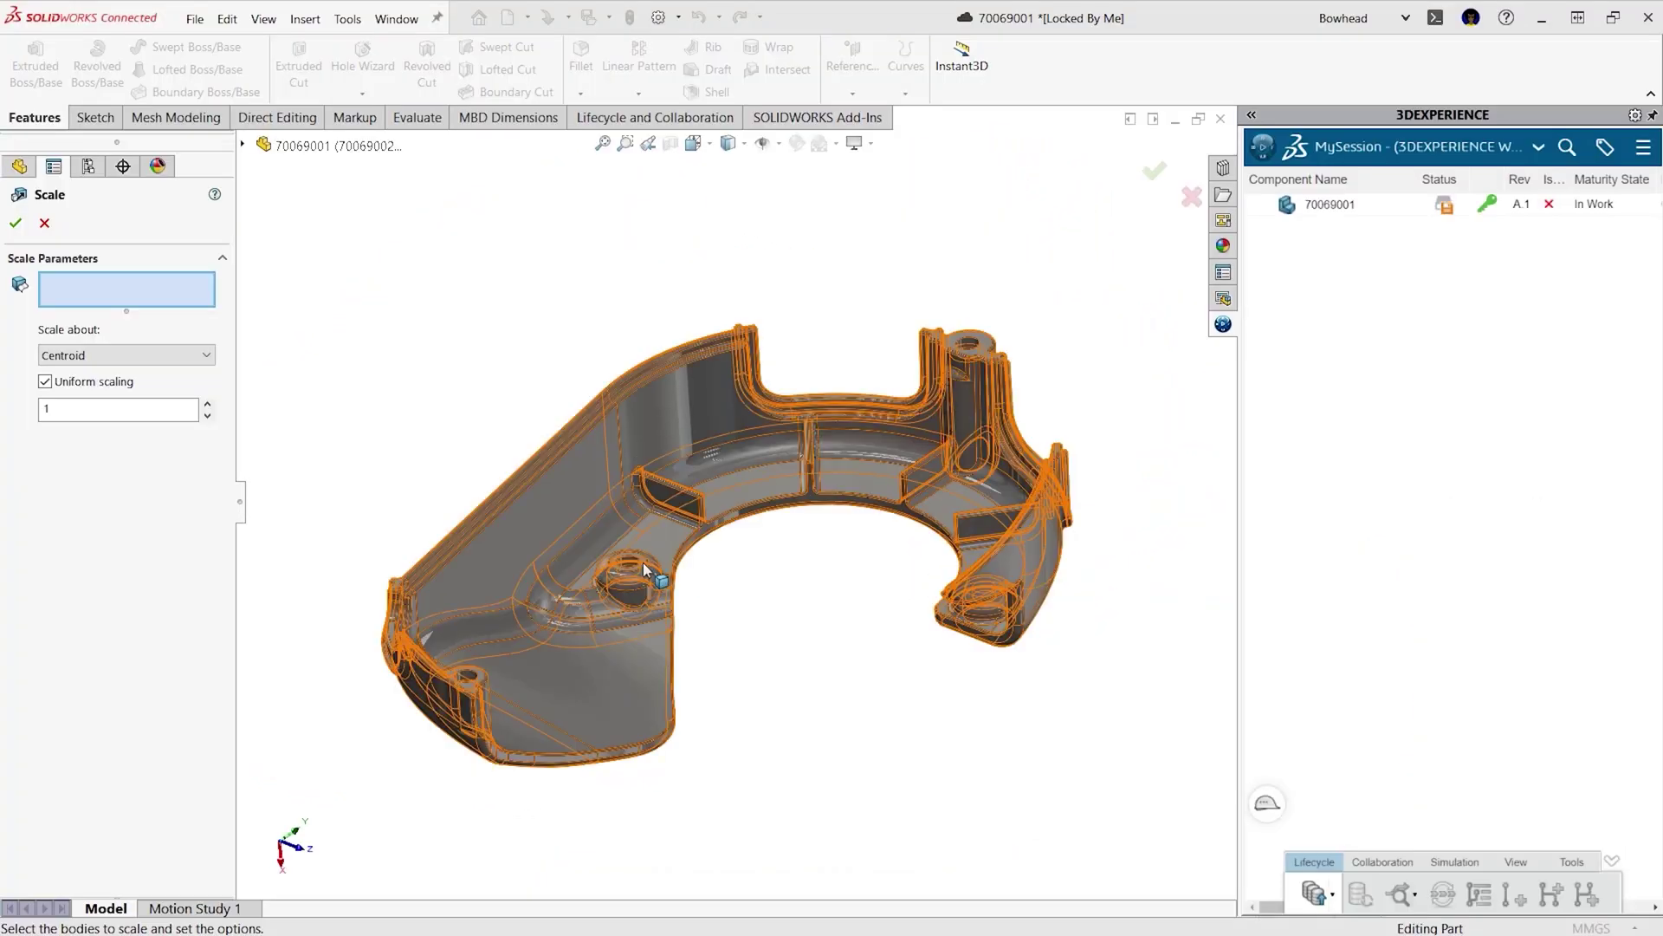
pyautogui.click(604, 529)
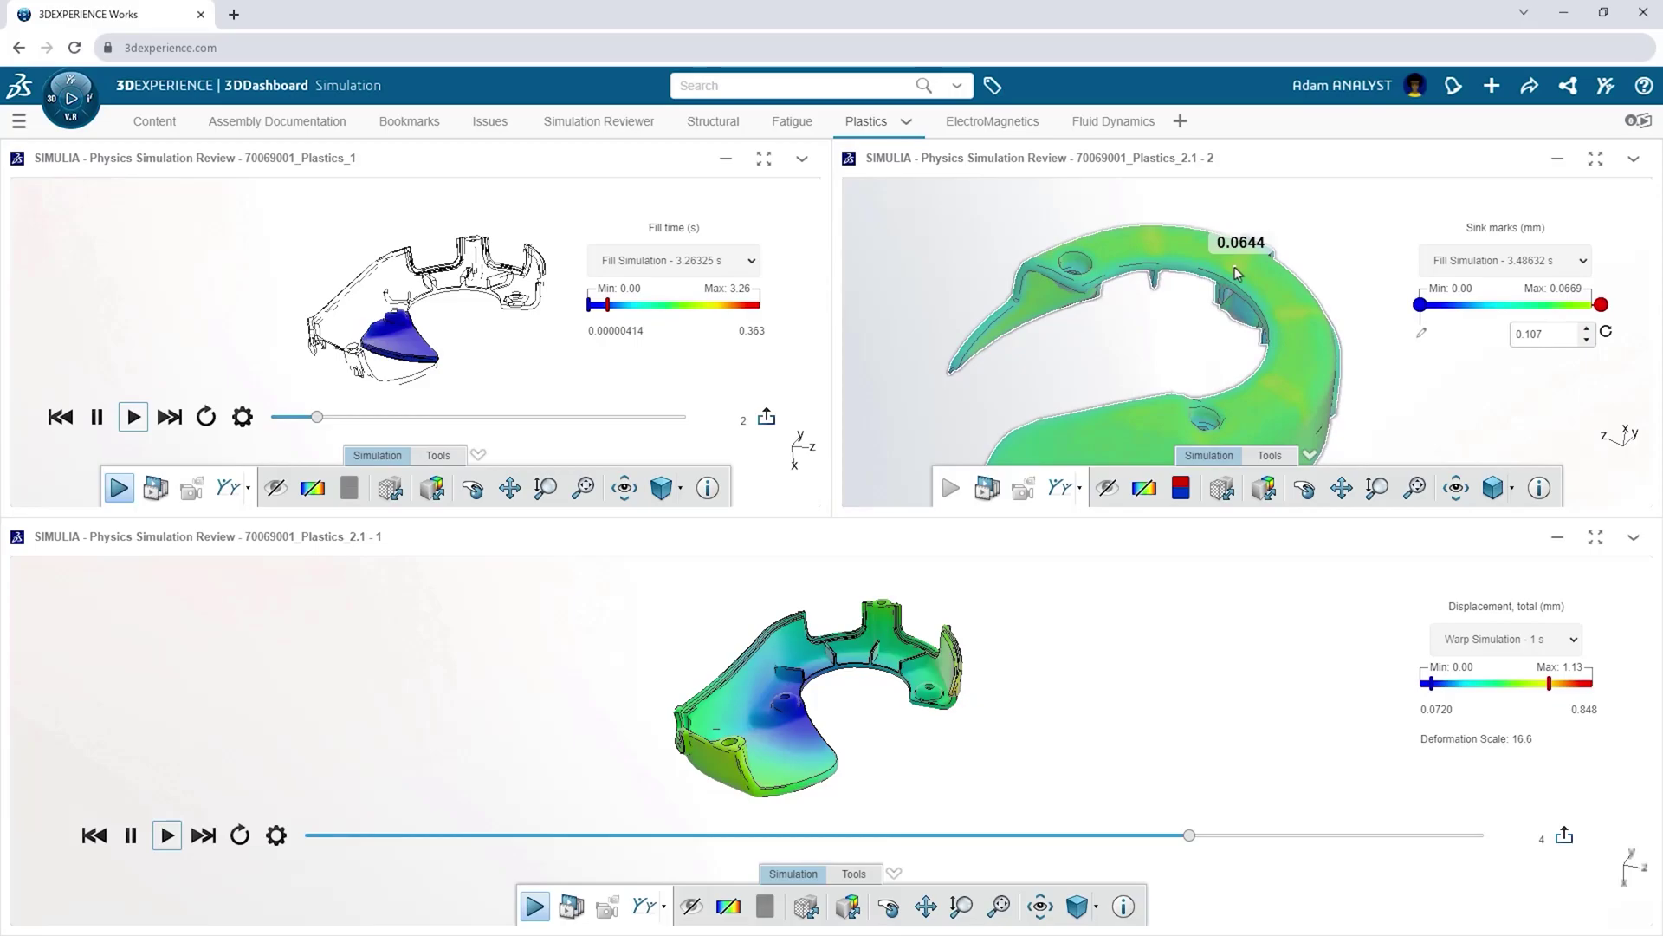
# Zoom into the sink-marks viewer to probe the plastic cover's values.
pyautogui.scroll(2, 1242, 273)
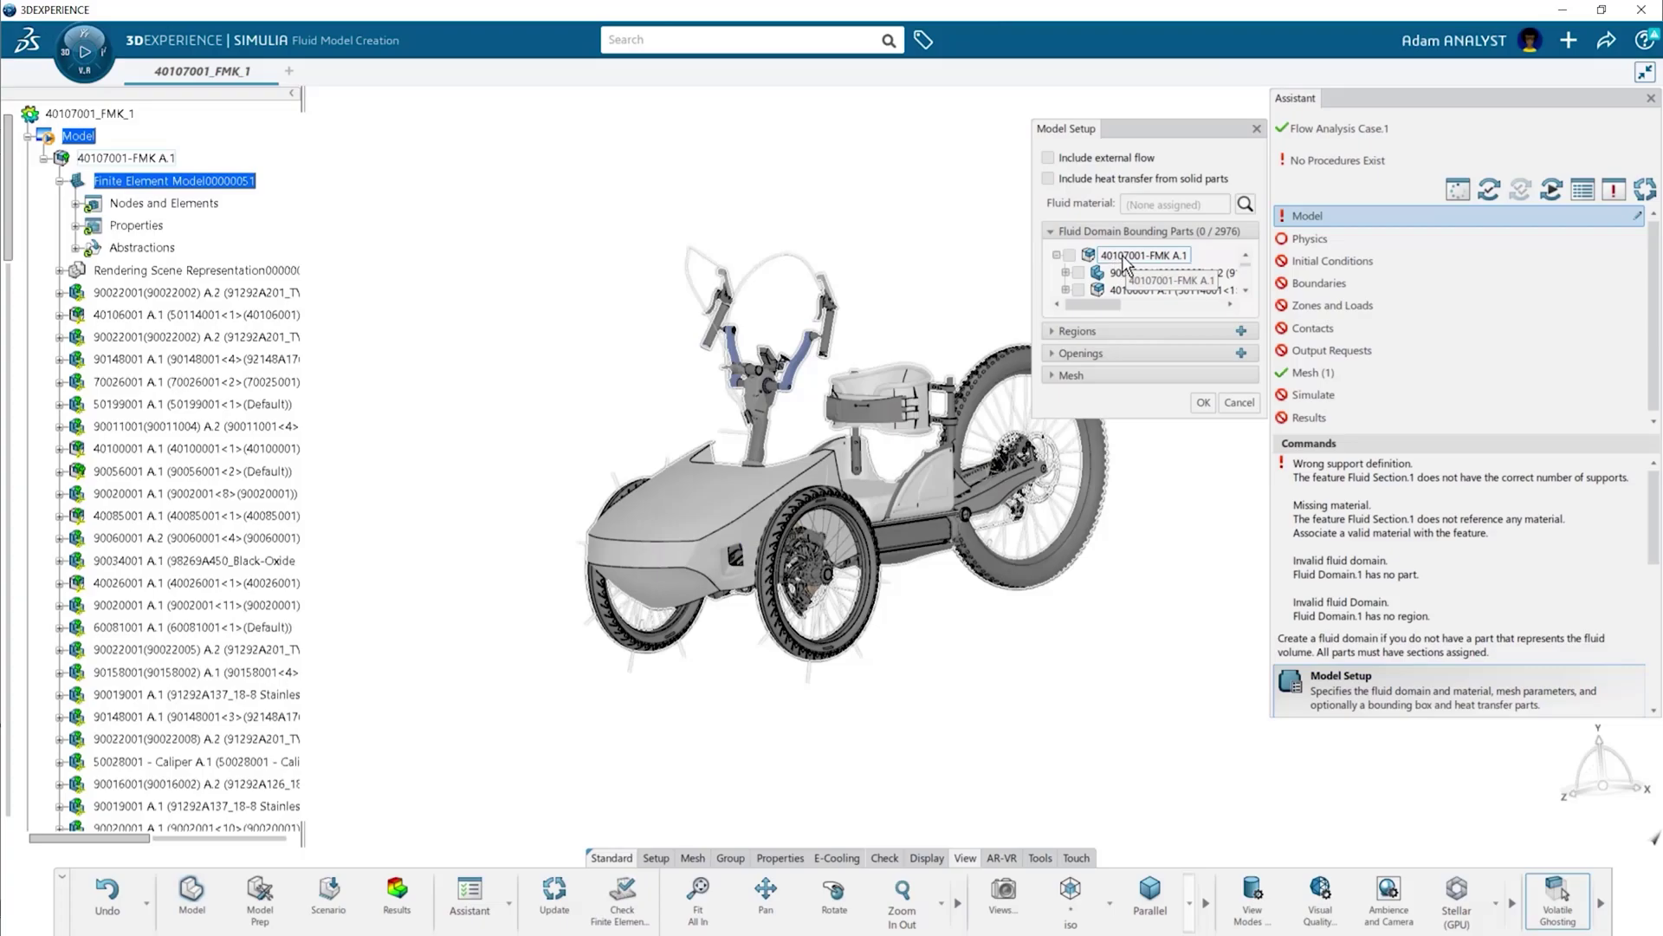
# Use every part as fluid-domain bounds, set inlet velocity 10, and run Flow Analysis Case.1 on Cloud.
pyautogui.click(1126, 263)
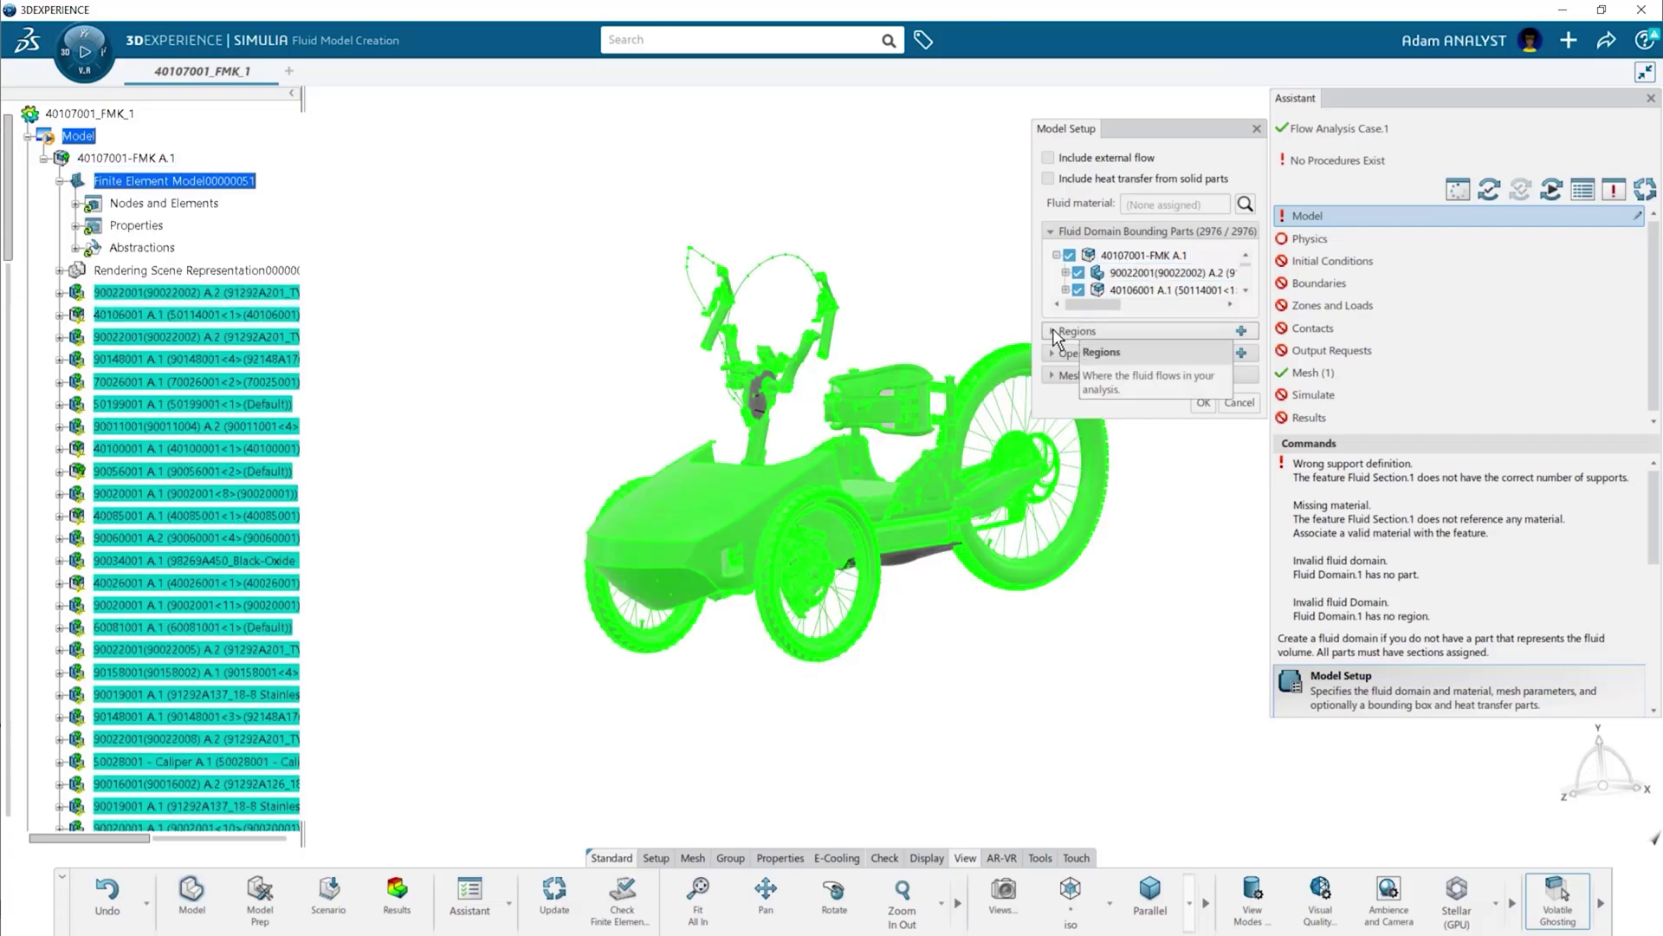
pyautogui.click(1054, 332)
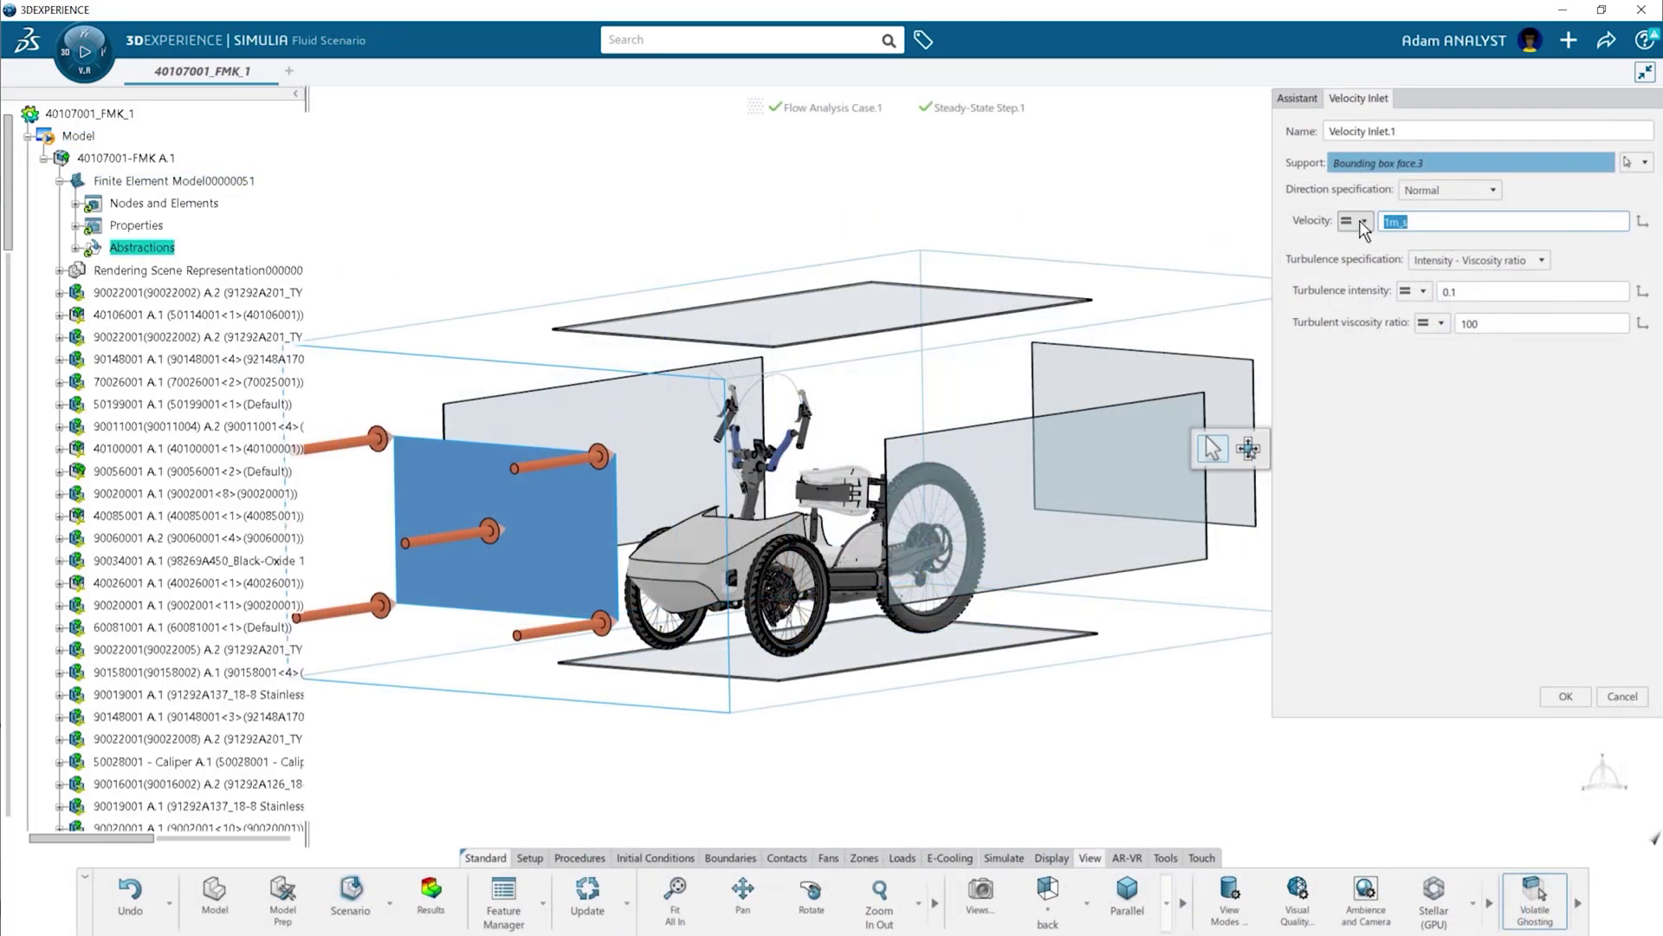
pyautogui.write('10')
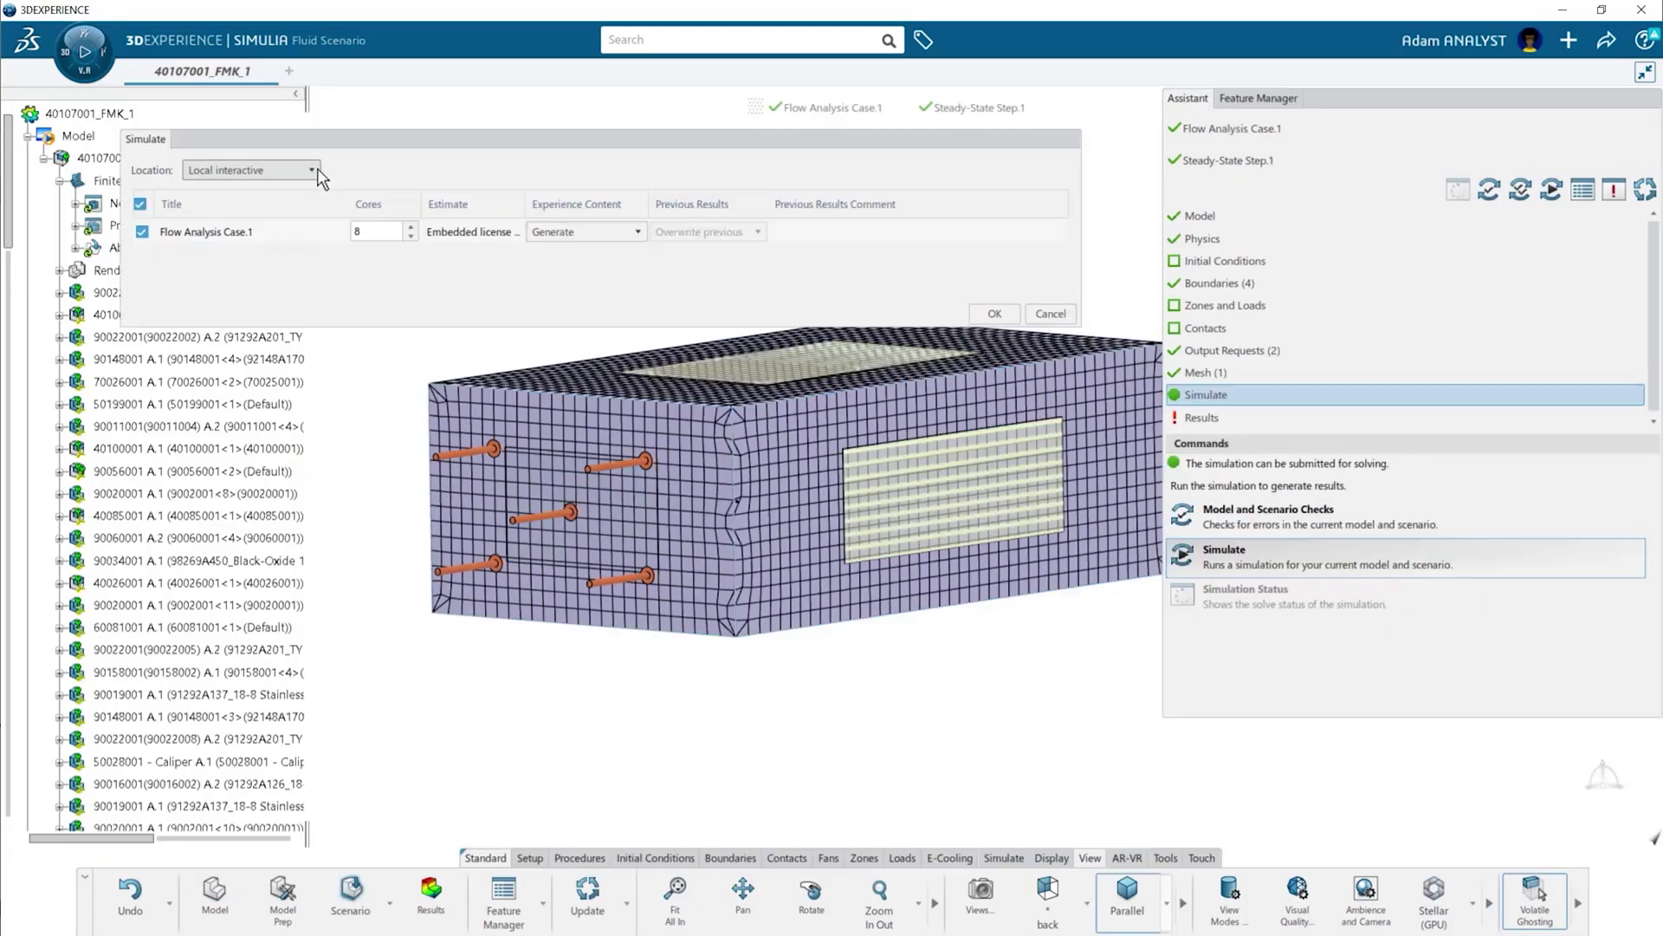
pyautogui.click(313, 171)
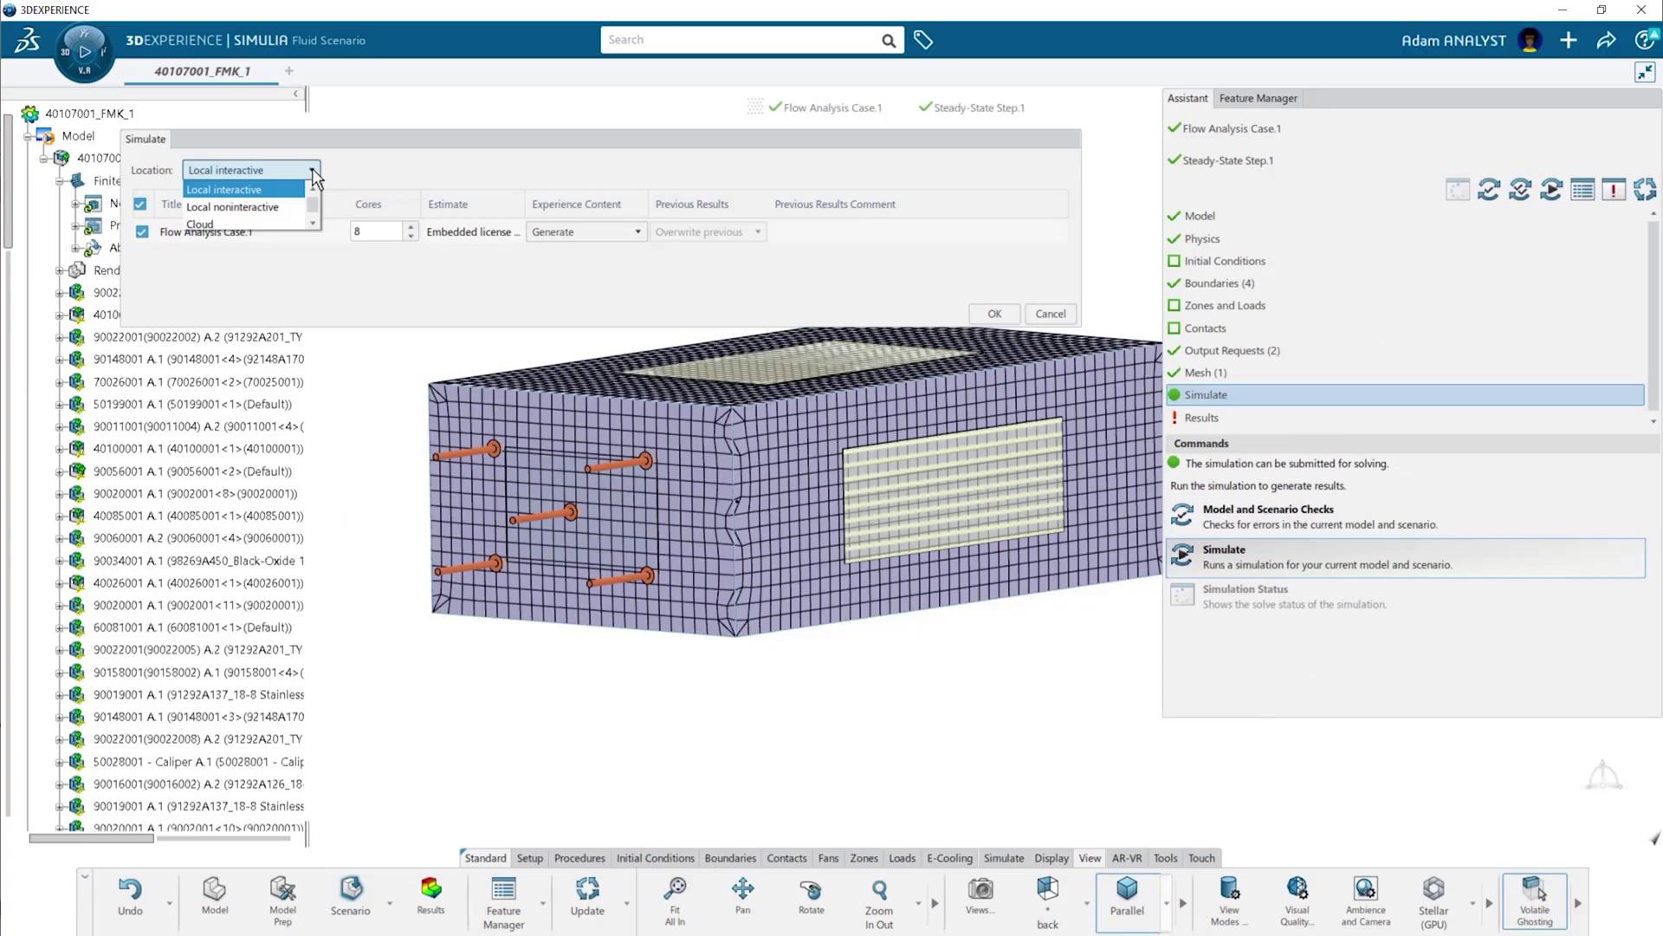
pyautogui.click(237, 222)
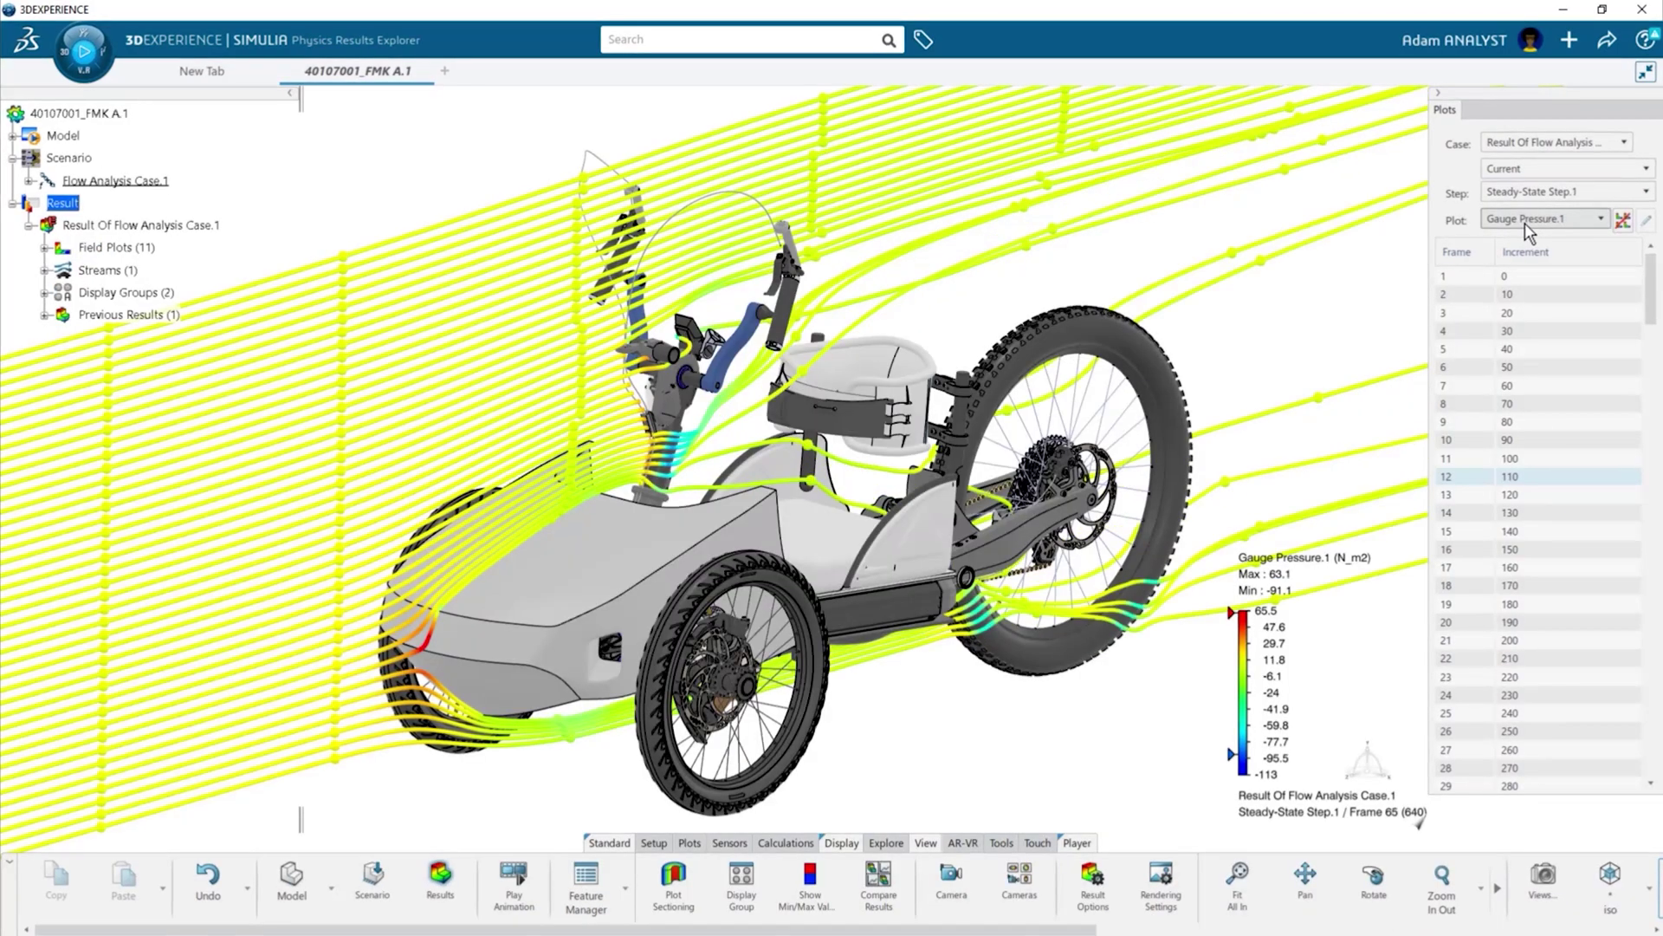
# Browse the result plot list and keep Gauge Pressure.1 as the displayed plot.
pyautogui.click(1526, 222)
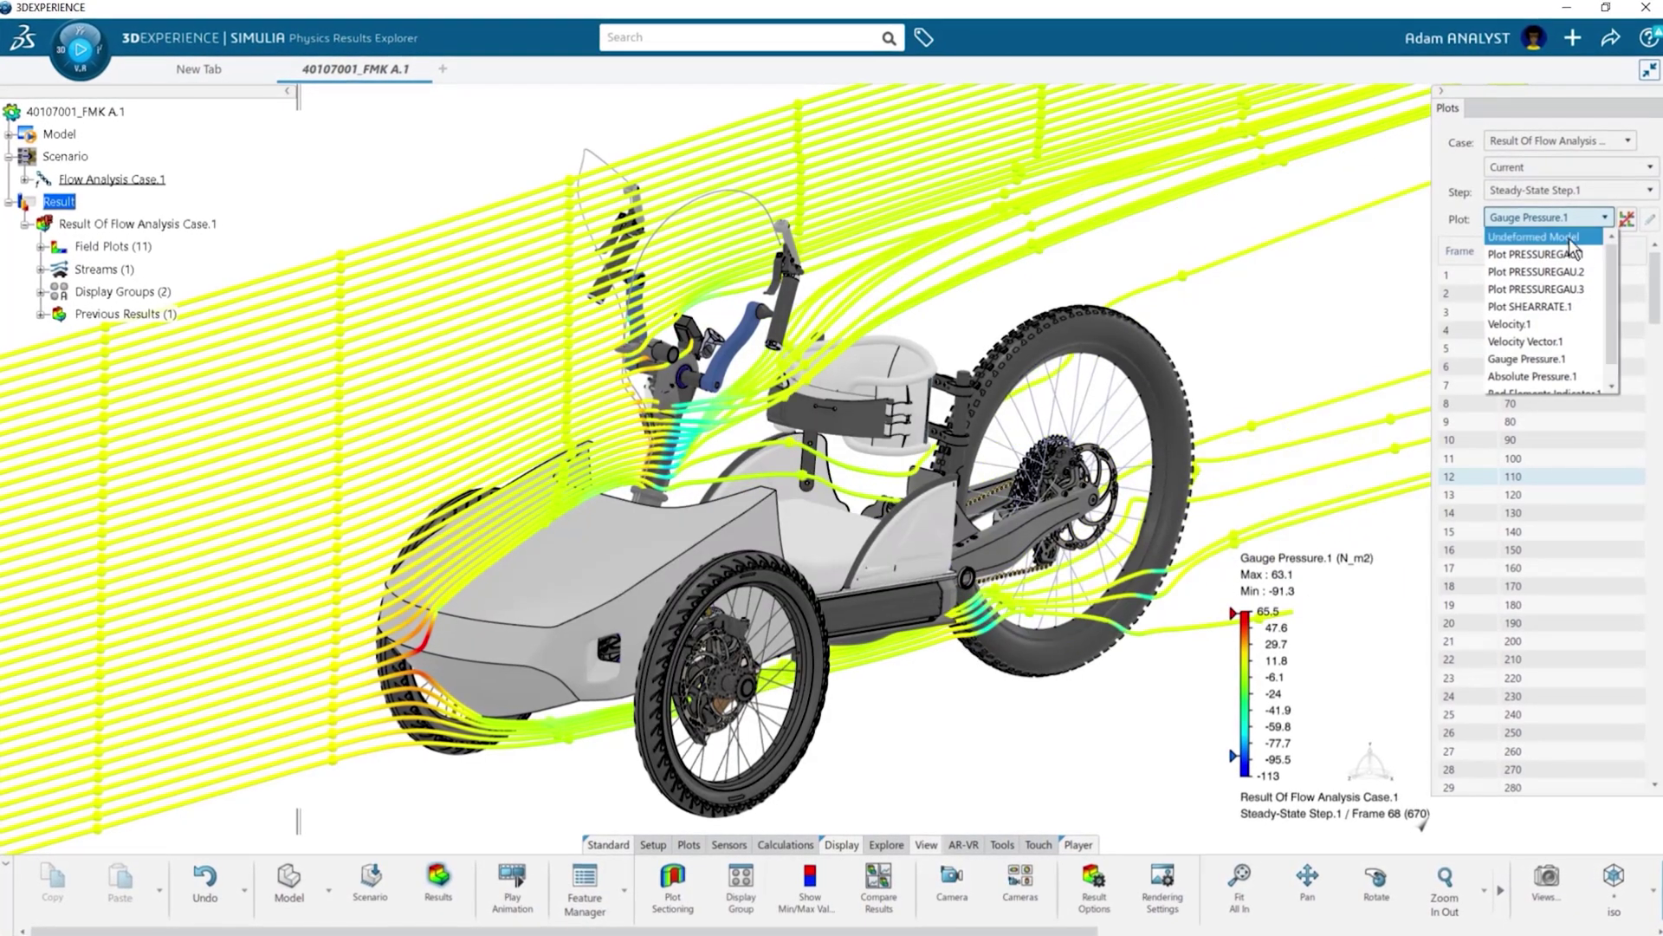
pyautogui.scroll(-1, 1603, 260)
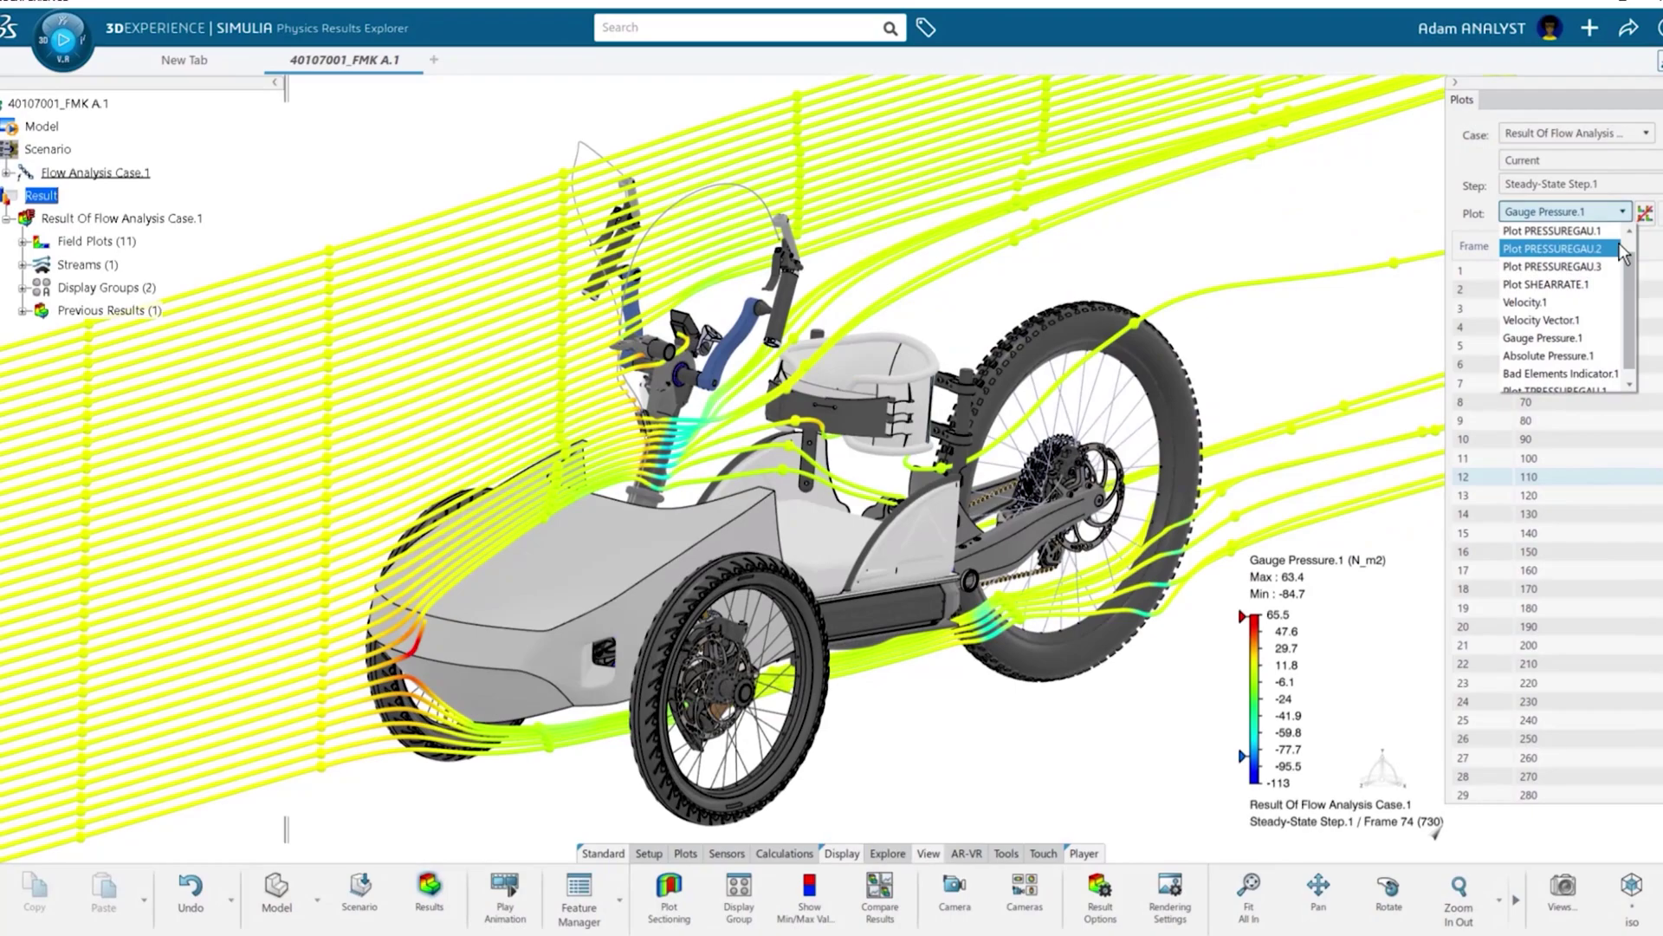
pyautogui.click(1623, 212)
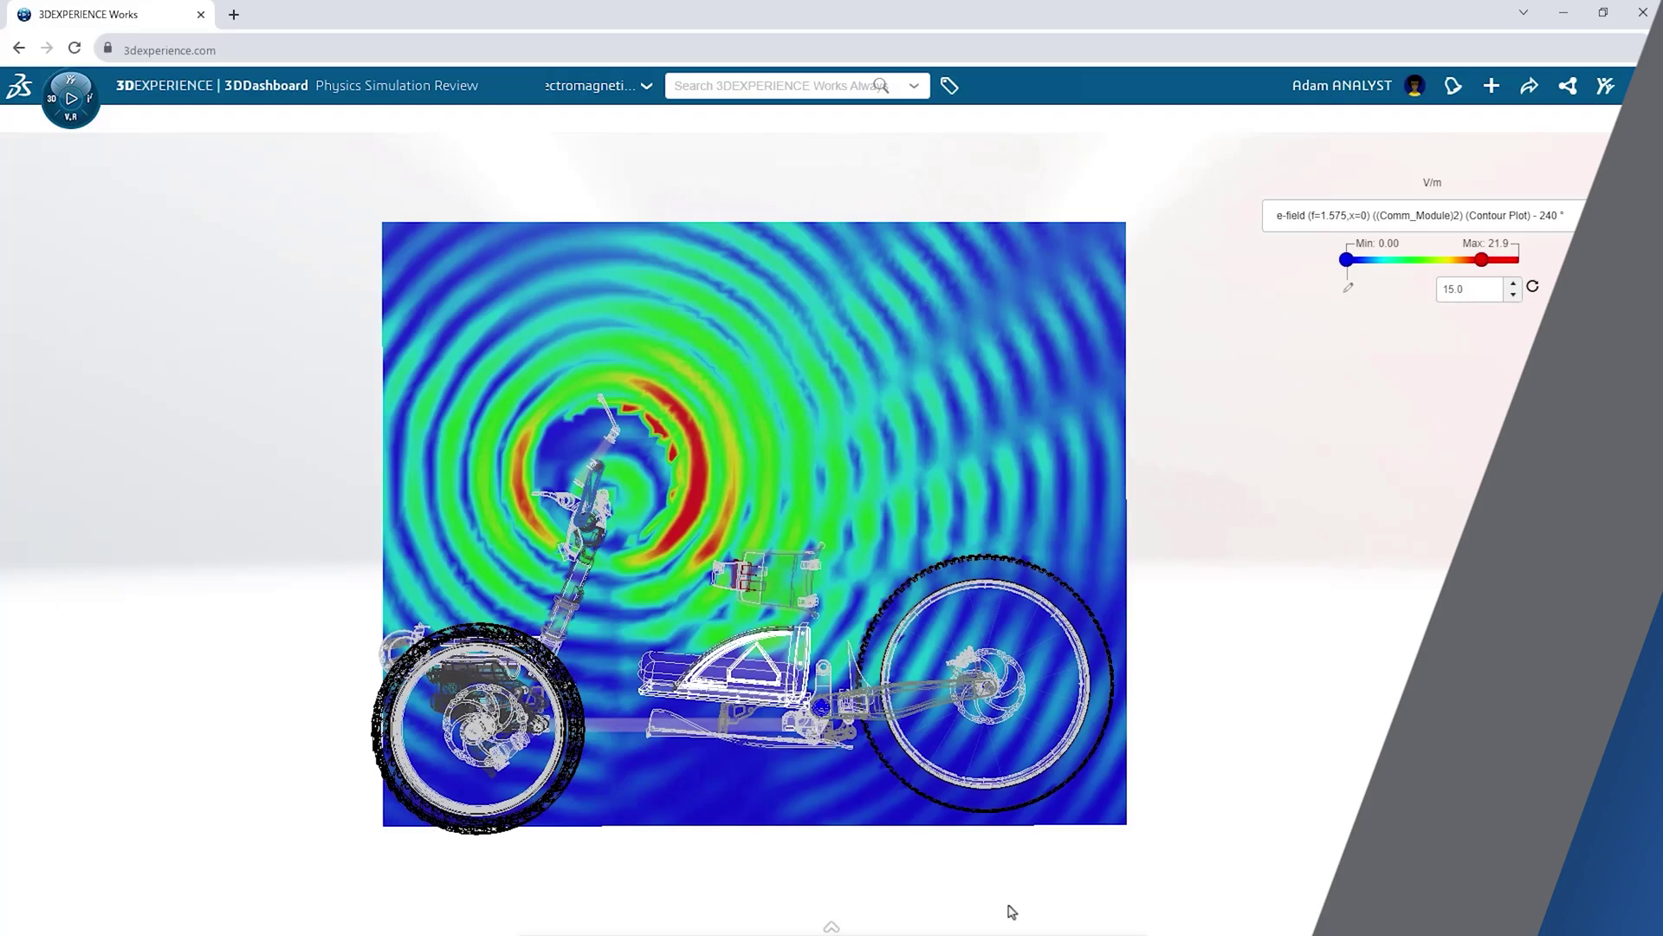
# Play the e-field contour animation, lower the right plot's colour-scale maximum, and orbit the far-field view.
pyautogui.click(831, 927)
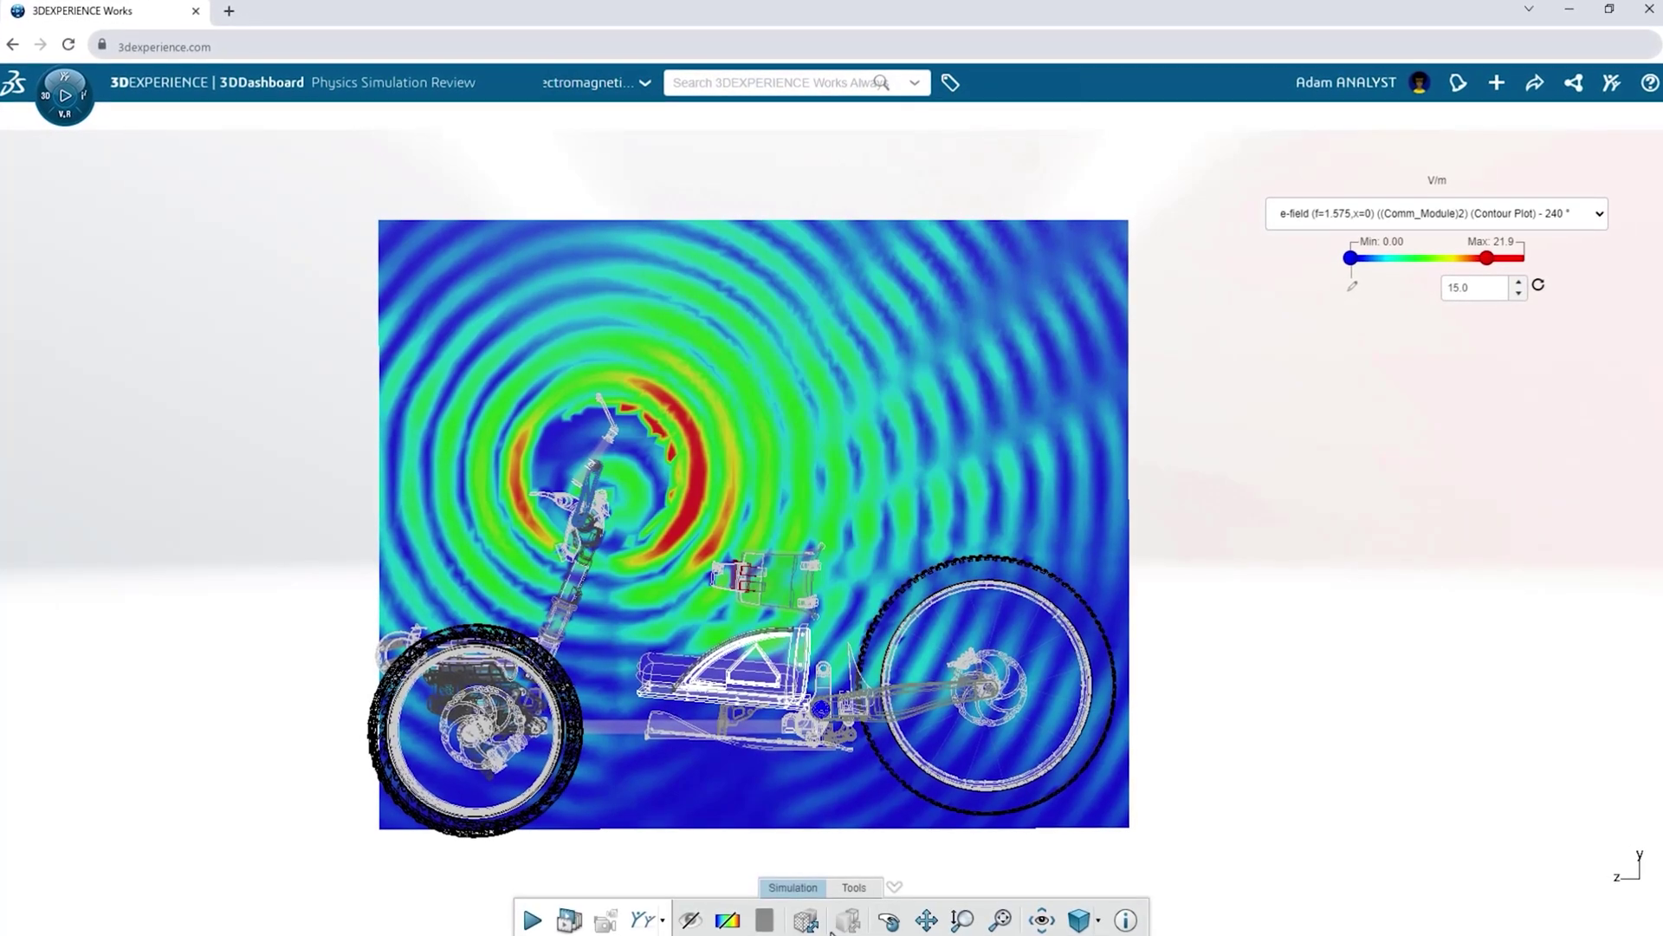
pyautogui.click(528, 925)
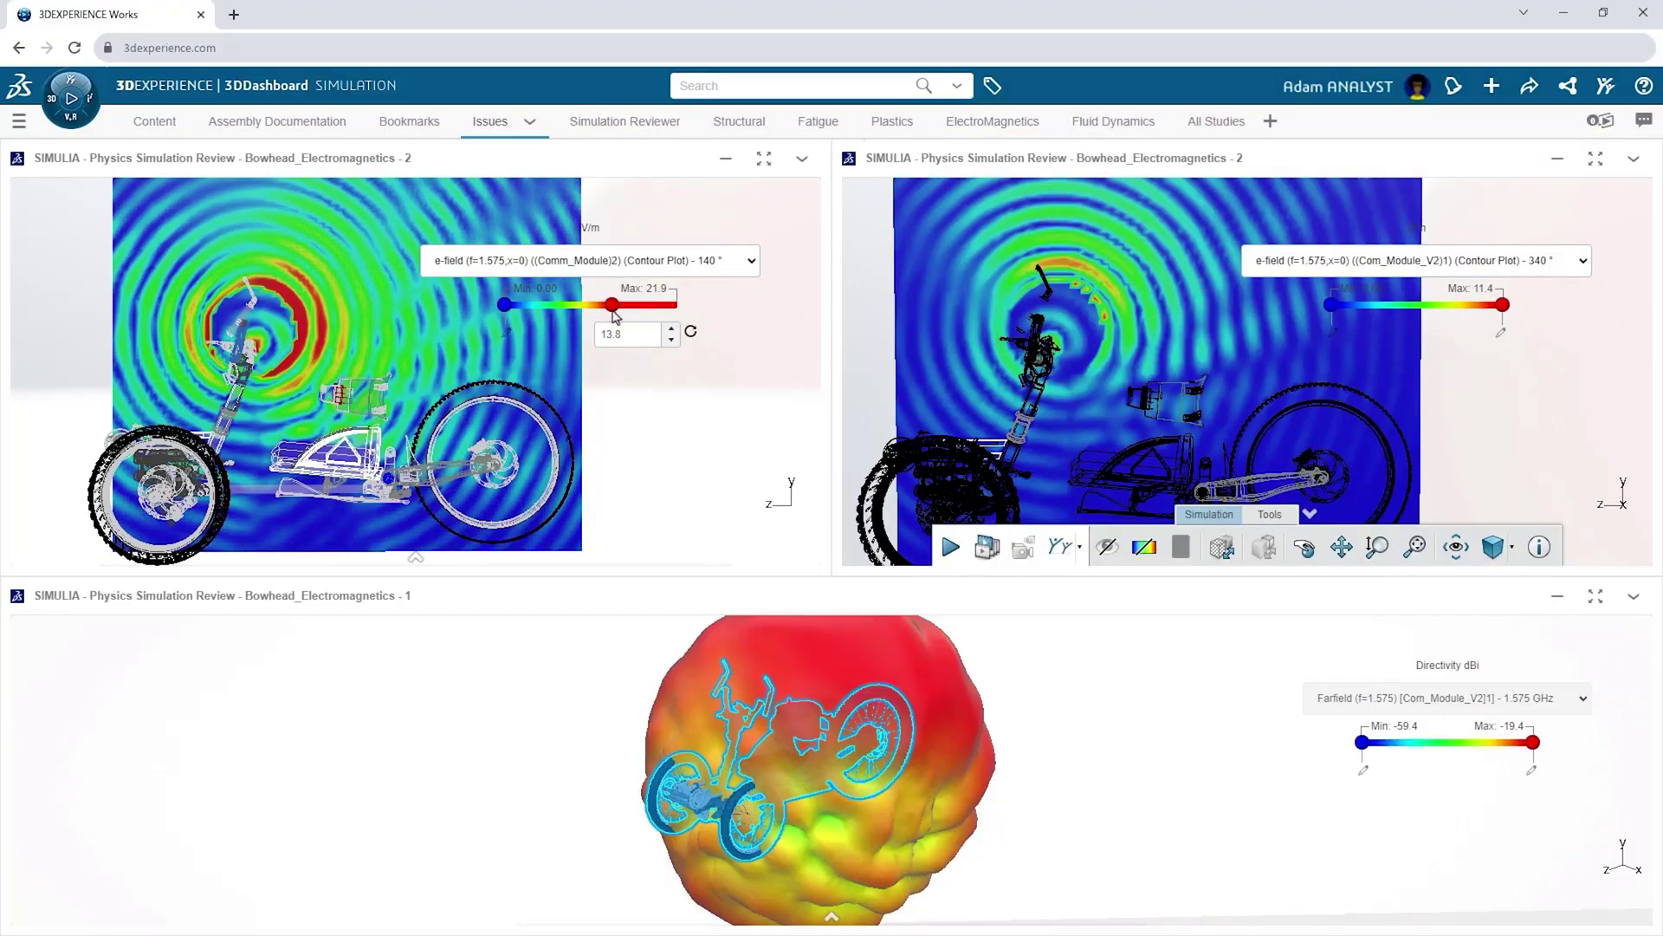
pyautogui.moveTo(1011, 249)
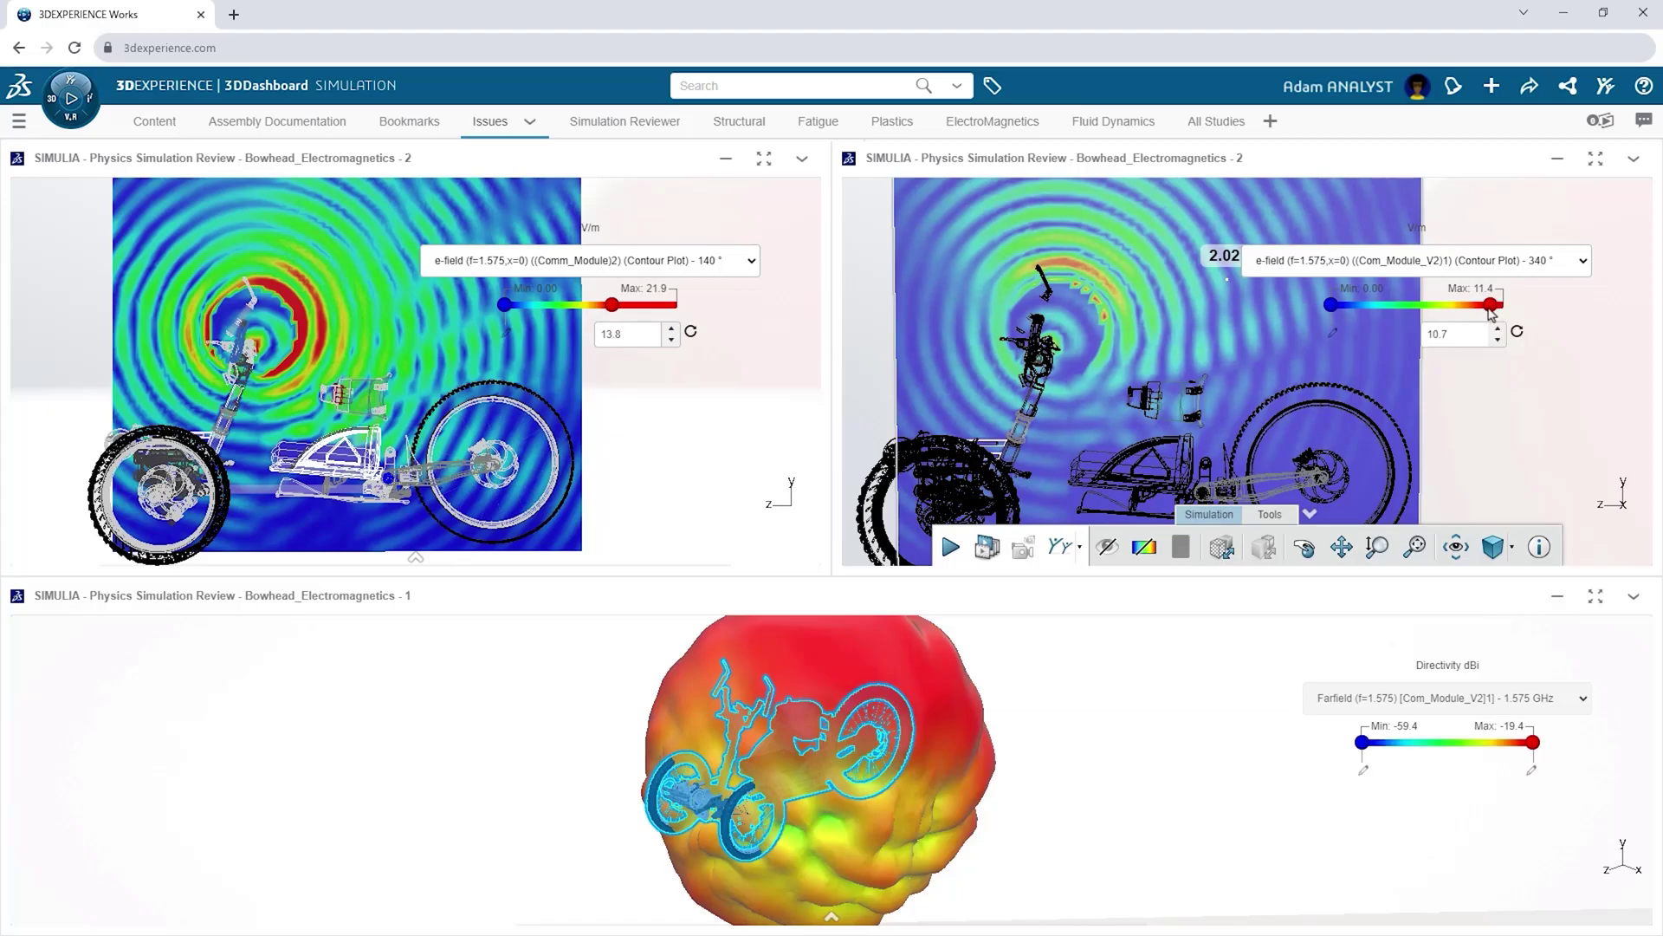
pyautogui.moveTo(1491, 310); pyautogui.dragTo(1459, 330)
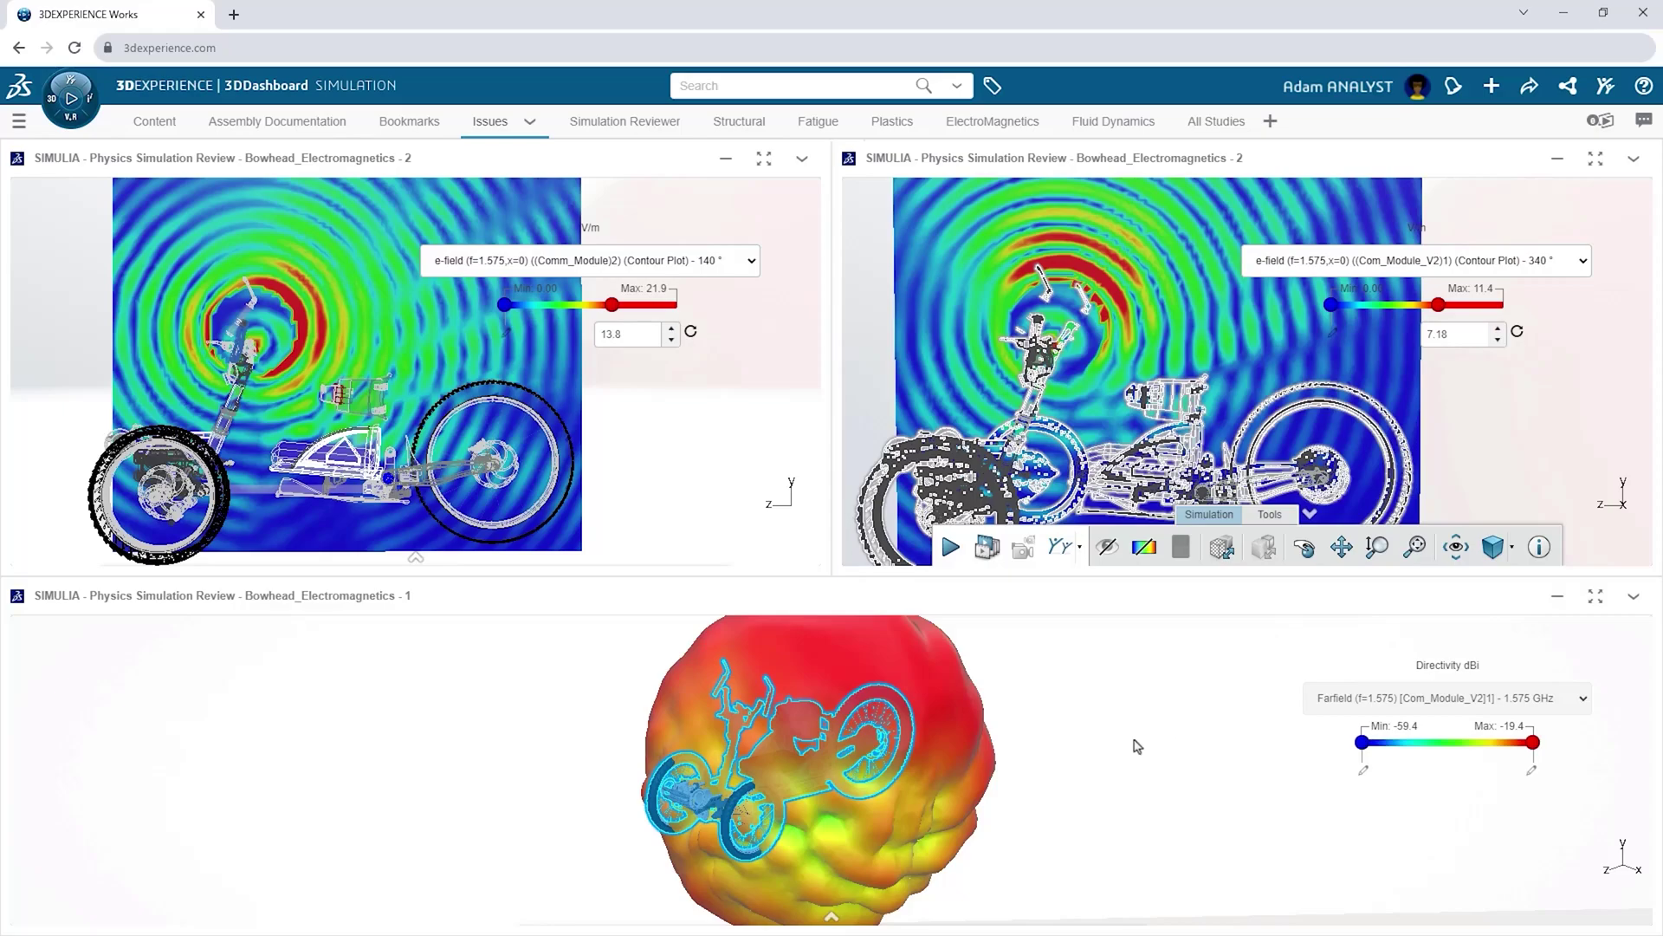
pyautogui.moveTo(1138, 746); pyautogui.dragTo(915, 698, button='middle')
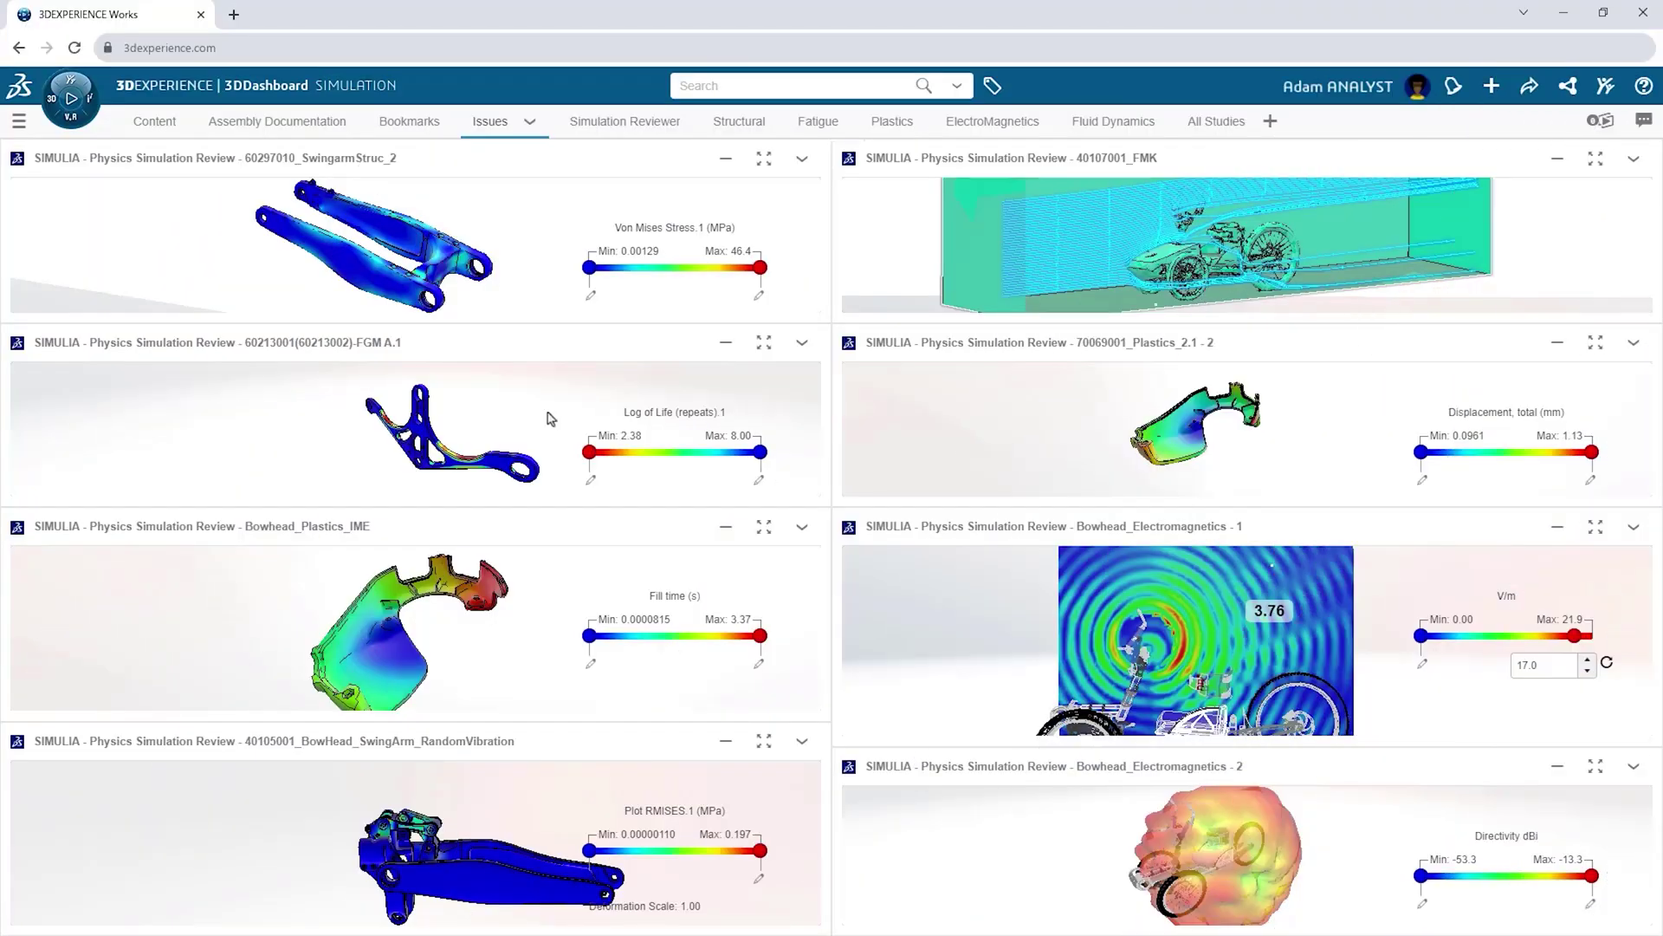
# Rotate and zoom the bracket, Plastics_2.1, Bowhead_Plastics_IME and directivity pattern result views.
pyautogui.moveTo(551, 419)
pyautogui.mouseDown(button='middle')
pyautogui.moveTo(513, 416)
pyautogui.moveTo(562, 421)
pyautogui.mouseUp(button='middle')
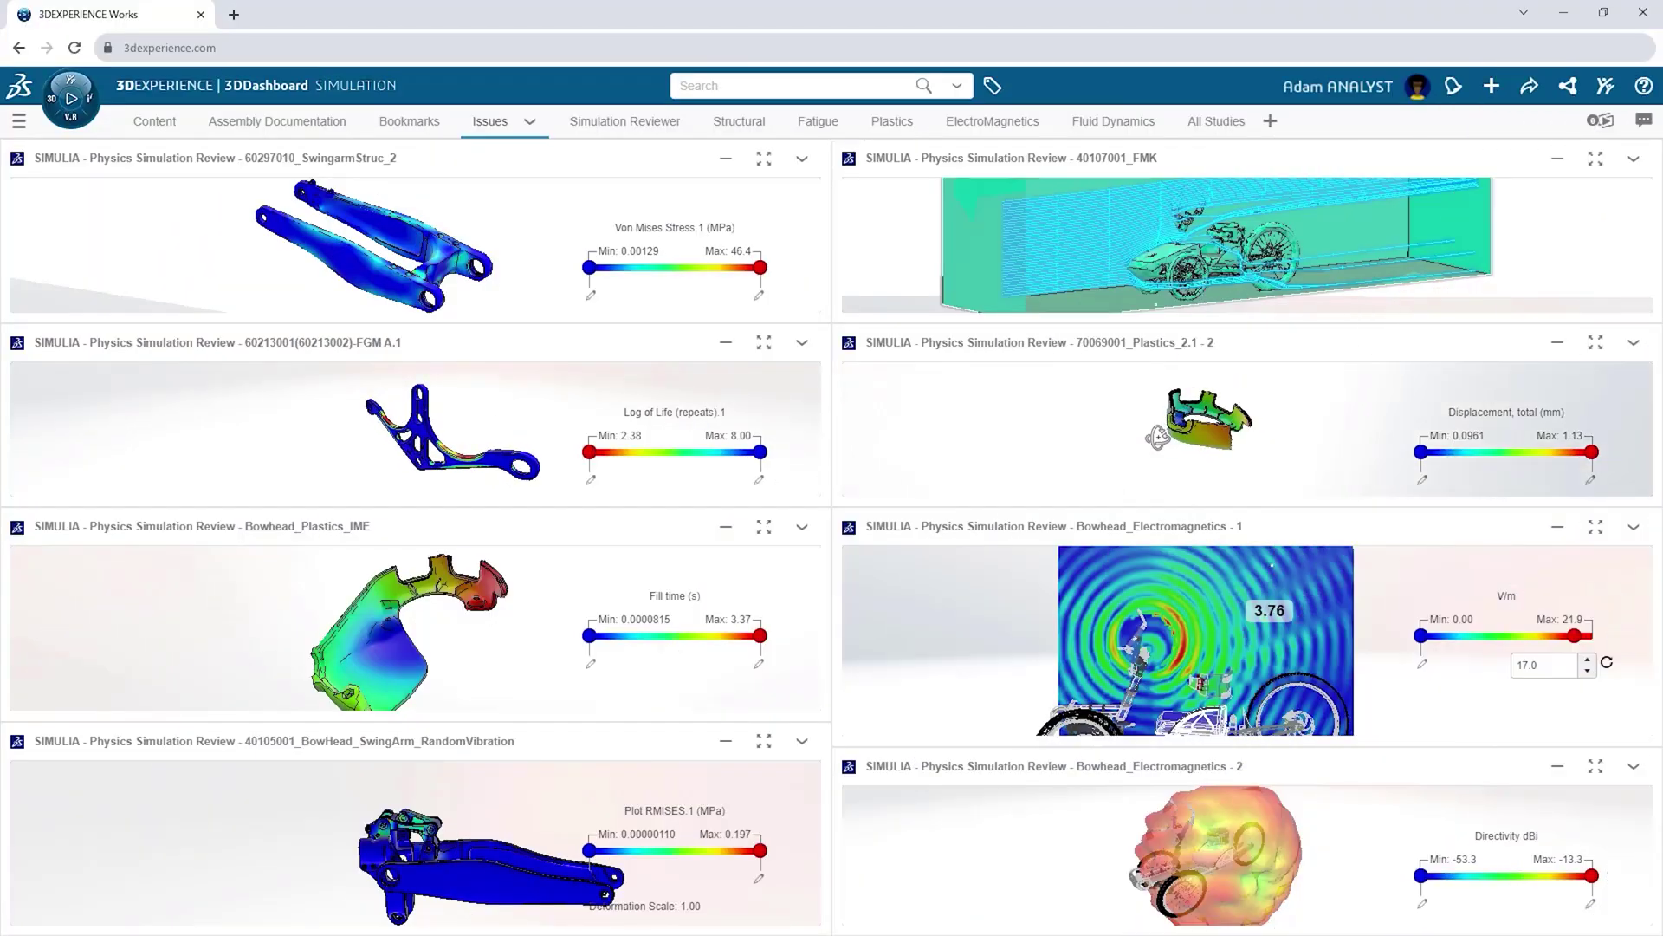
pyautogui.moveTo(1044, 458); pyautogui.dragTo(996, 455, button='middle')
pyautogui.moveTo(494, 713); pyautogui.dragTo(481, 677, button='middle')
pyautogui.scroll(3, 403, 853)
pyautogui.scroll(2, 403, 852)
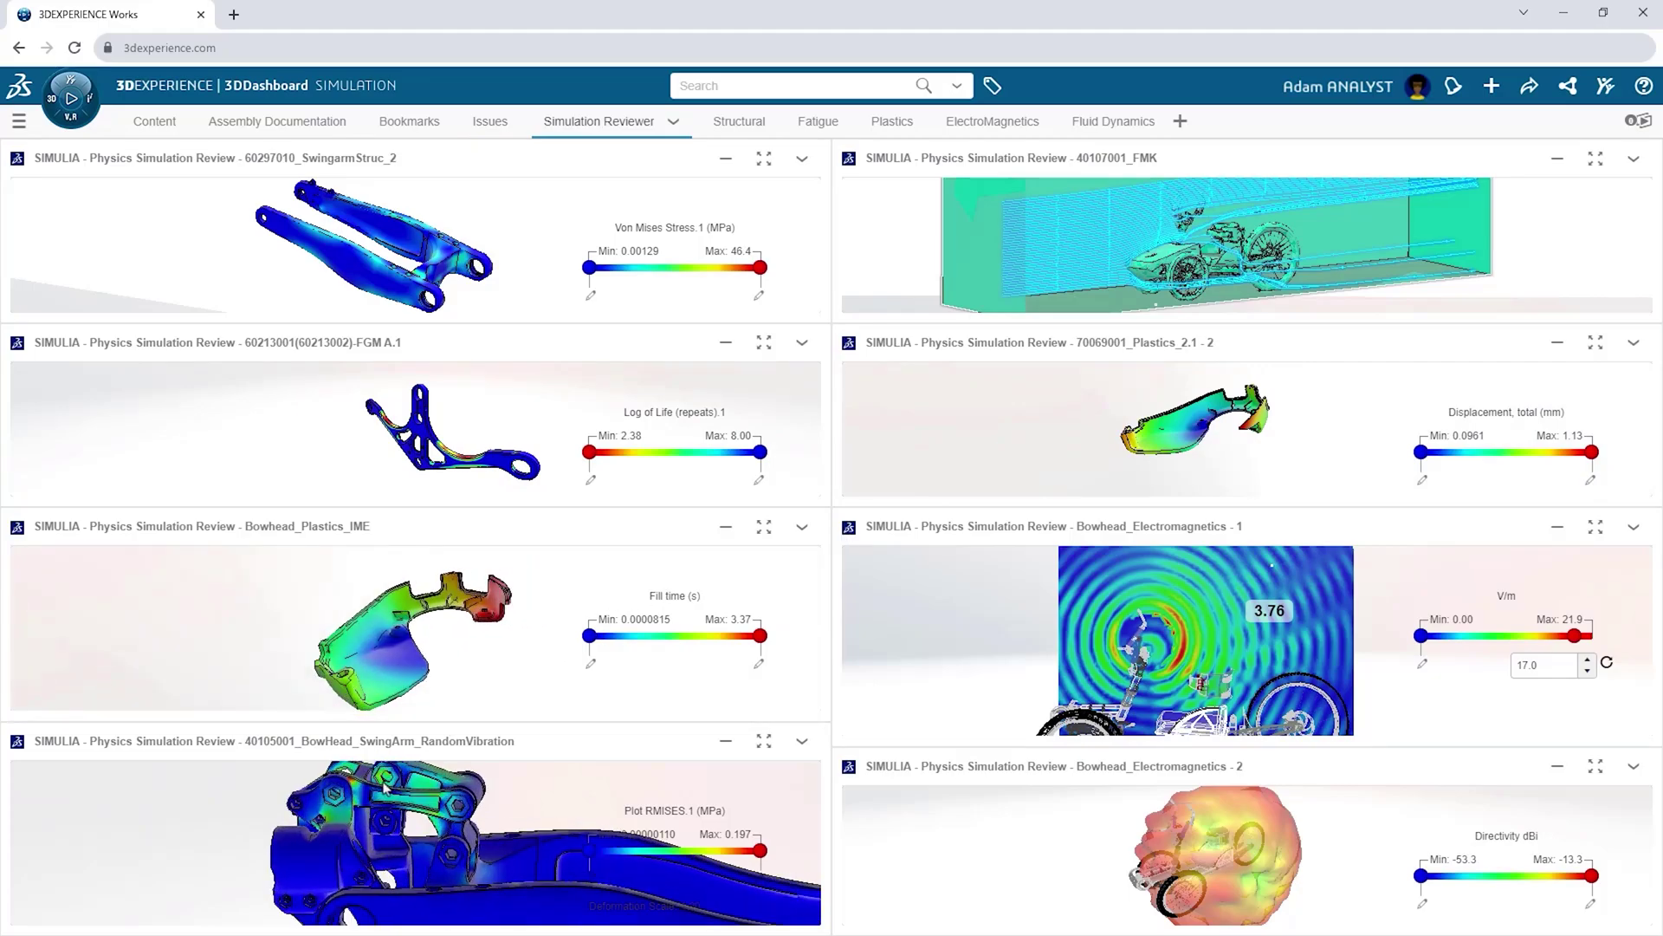
pyautogui.scroll(4, 1188, 866)
pyautogui.moveTo(1189, 867); pyautogui.dragTo(1234, 837, button='middle')
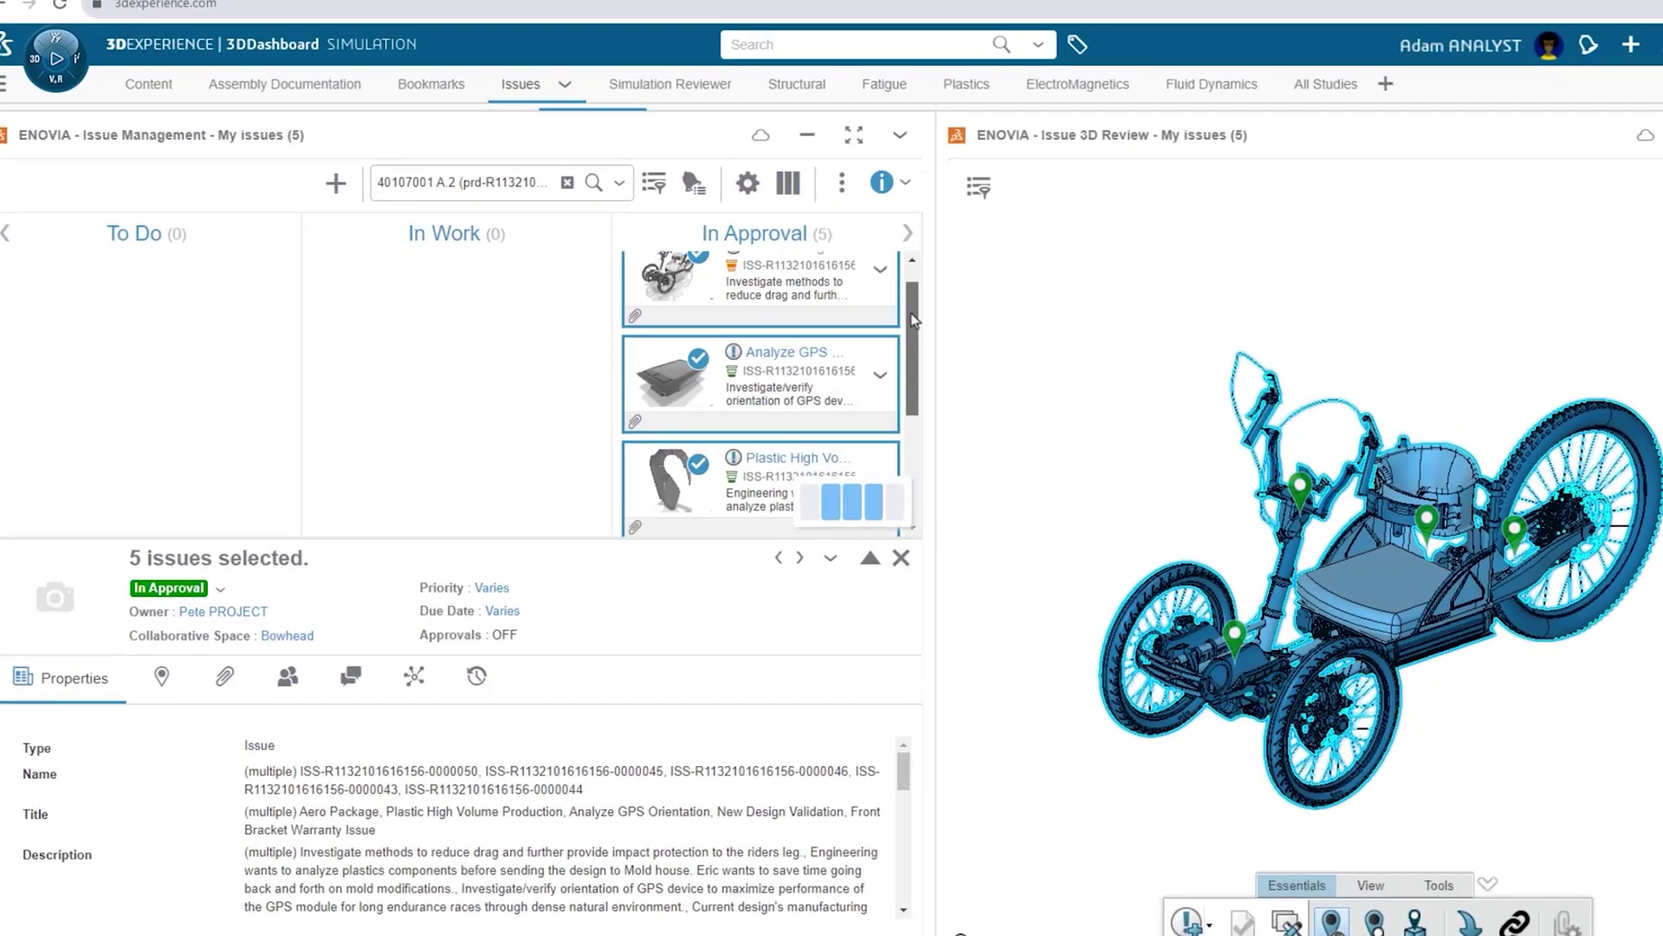
pyautogui.moveTo(911, 314); pyautogui.dragTo(932, 424)
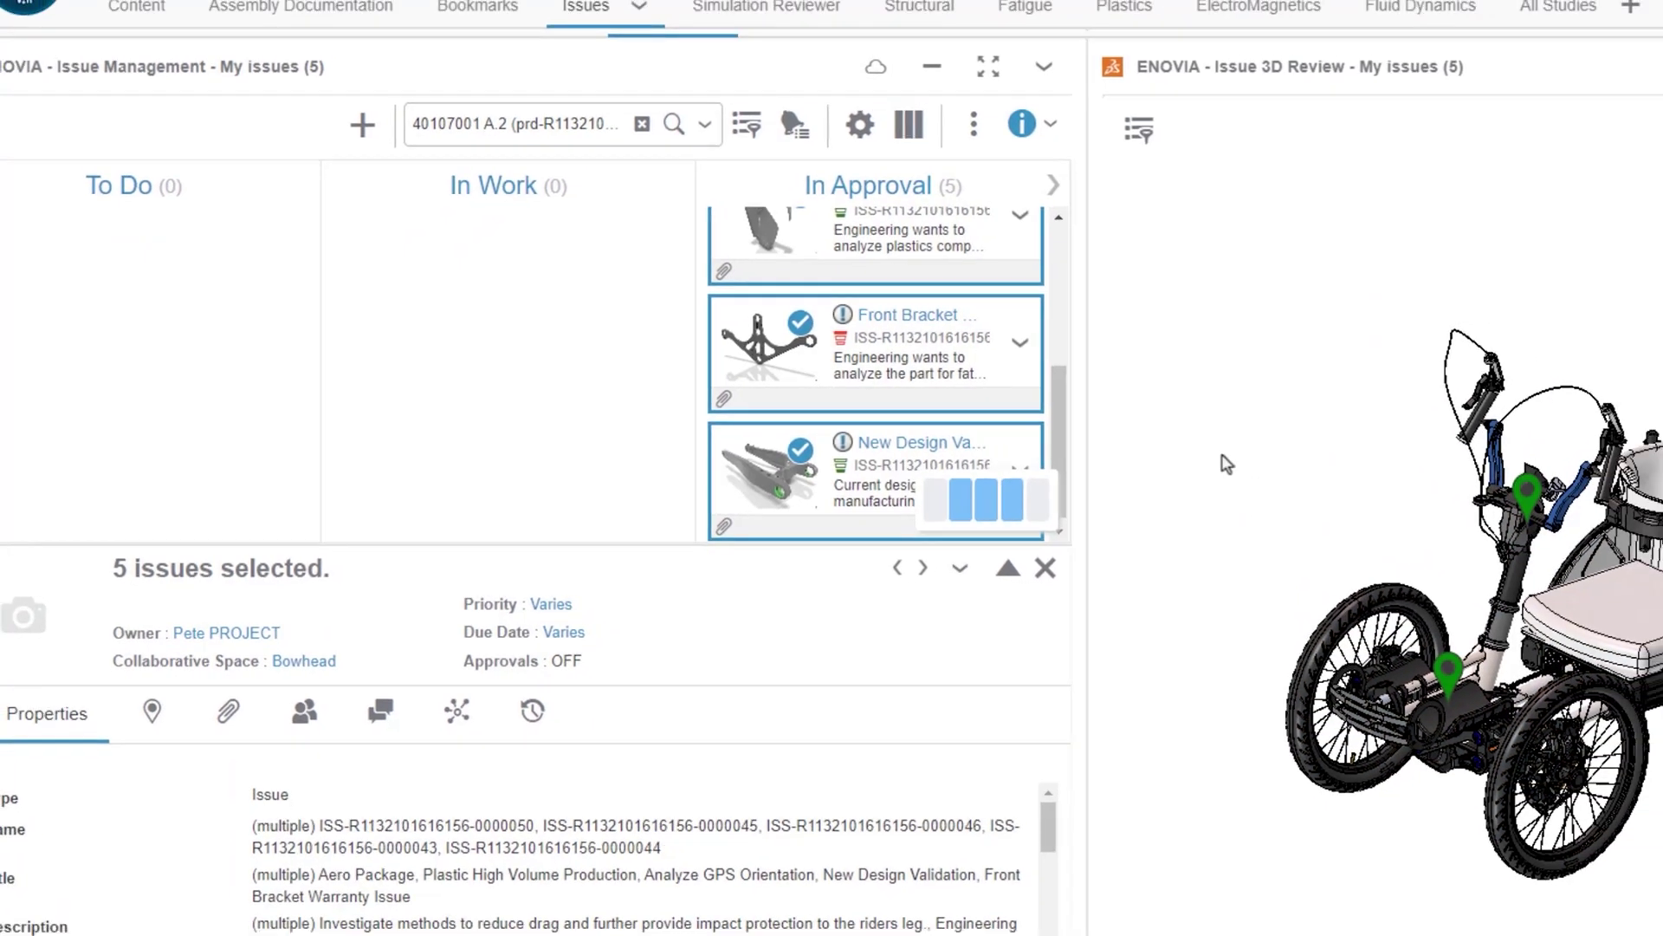